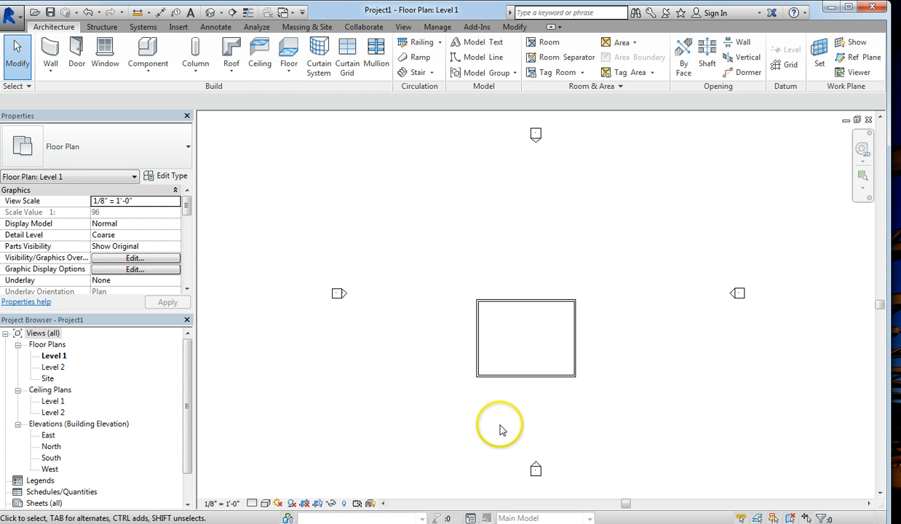
# Step: Hide the whole elevation marker category in the Level 1 plan using Hide in View > Category
pyautogui.scroll(-1, 501, 430)
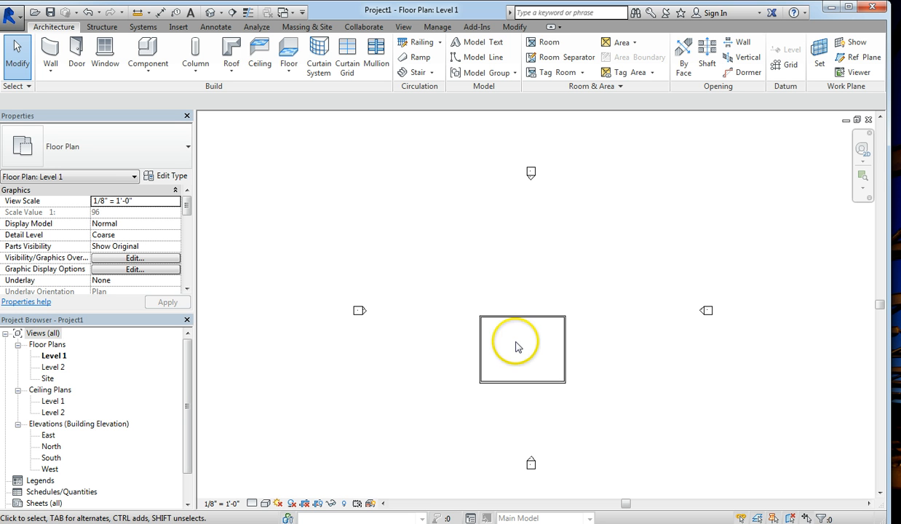
pyautogui.click(360, 313)
pyautogui.rightClick(360, 313)
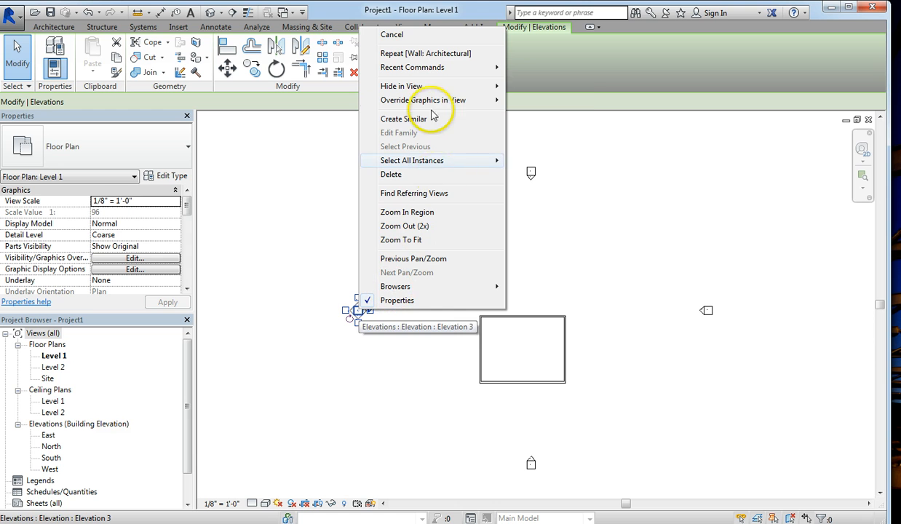
pyautogui.moveTo(423, 89)
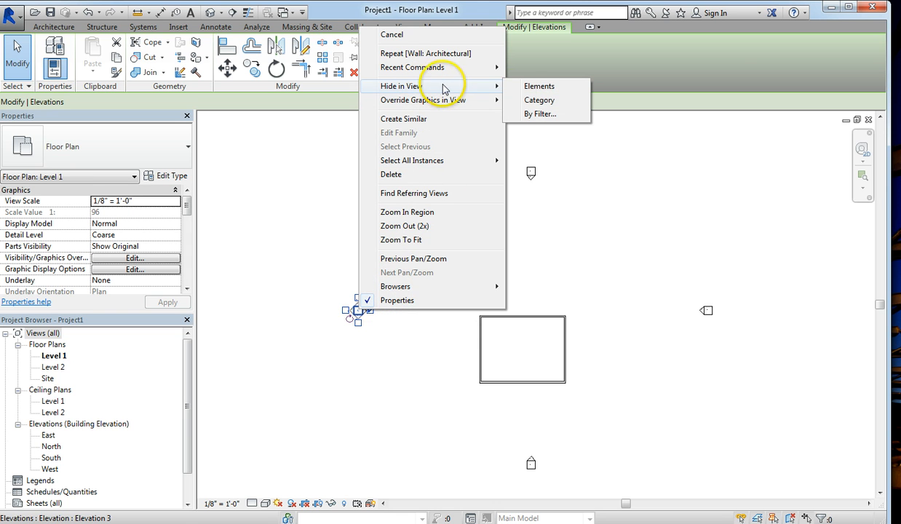
pyautogui.click(538, 101)
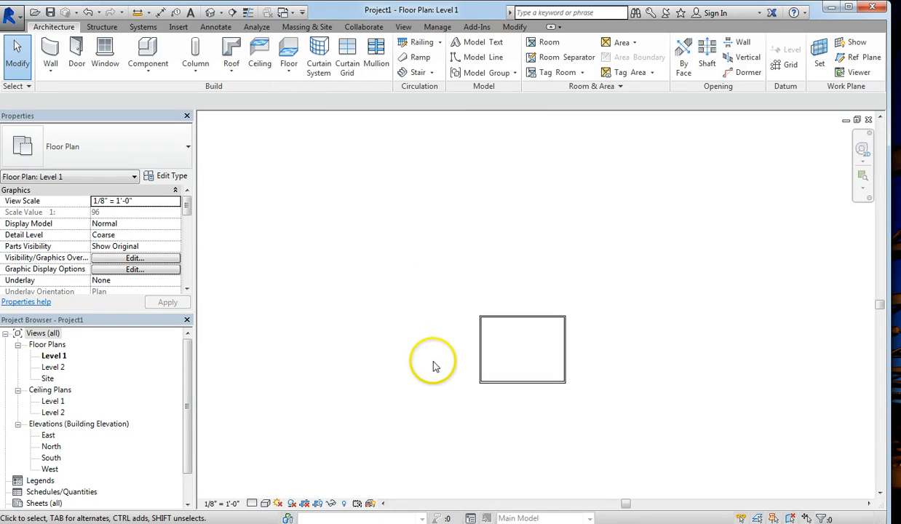
pyautogui.click(345, 505)
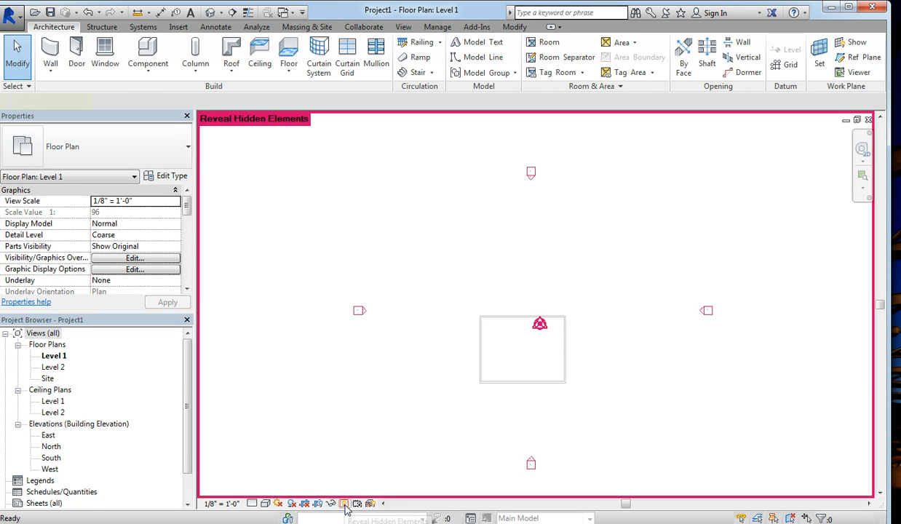
pyautogui.click(359, 312)
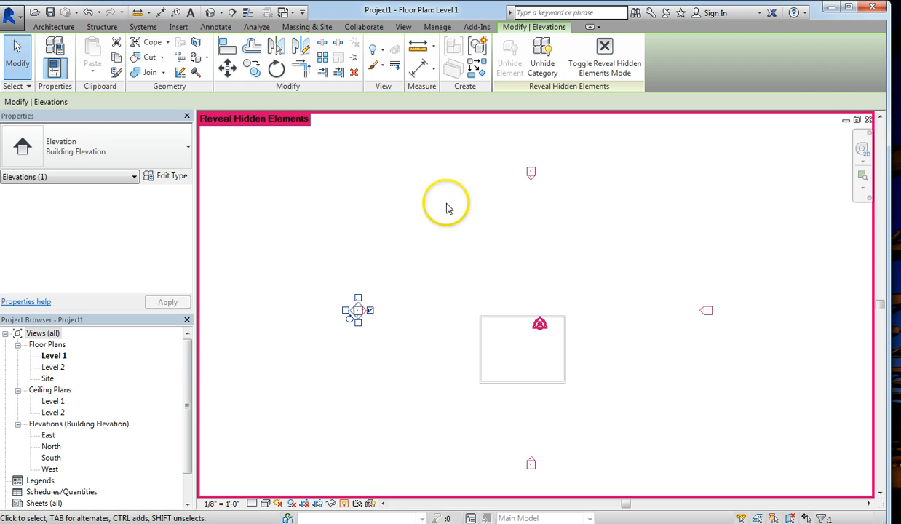
pyautogui.click(869, 120)
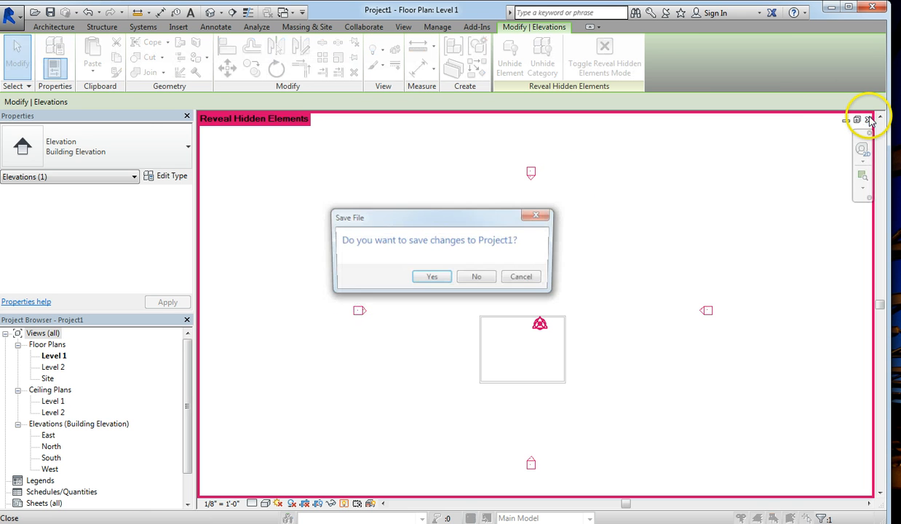
pyautogui.click(527, 277)
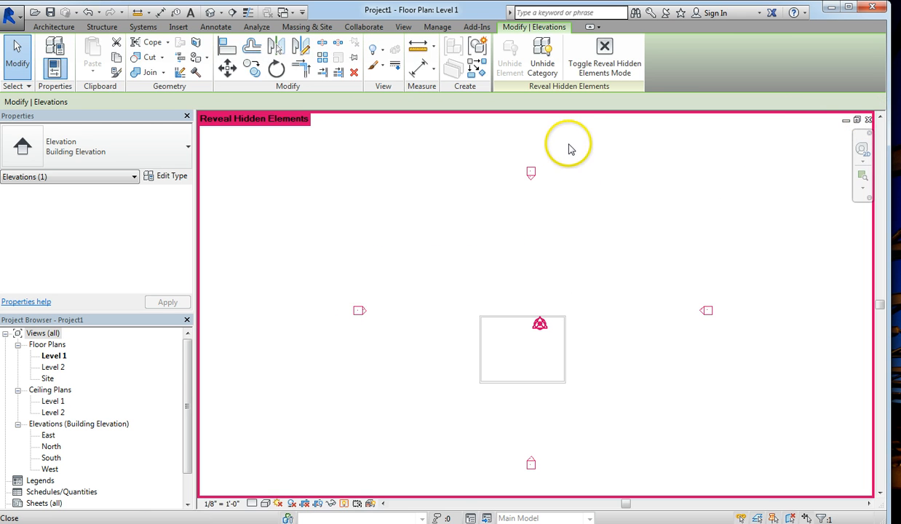
pyautogui.click(345, 504)
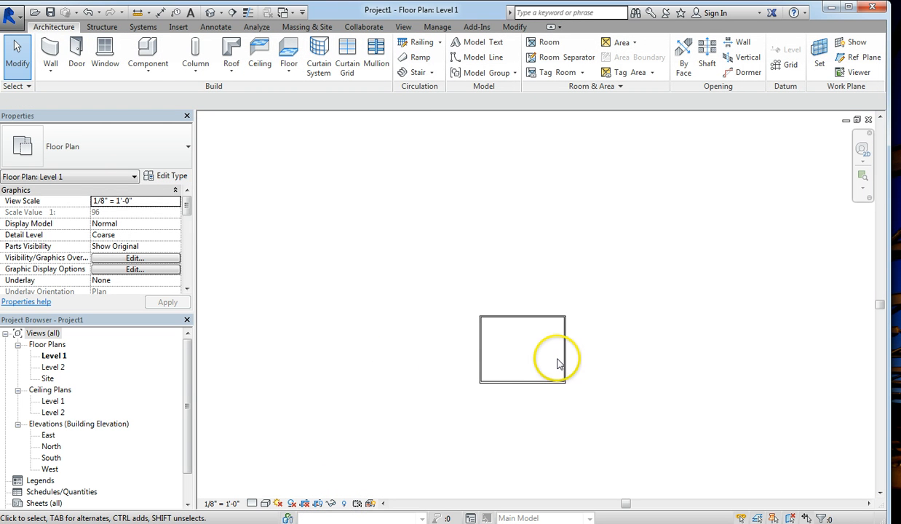
pyautogui.scroll(4, 557, 363)
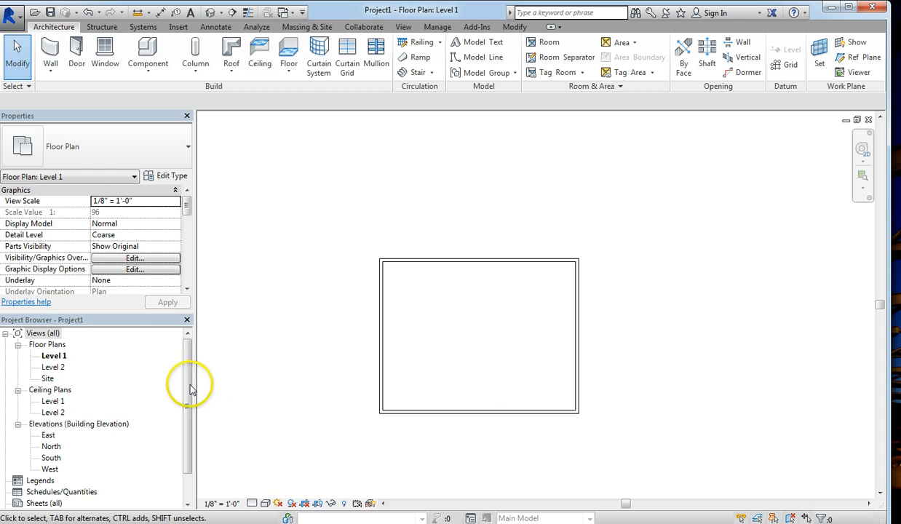
pyautogui.moveTo(187, 402); pyautogui.dragTo(176, 439)
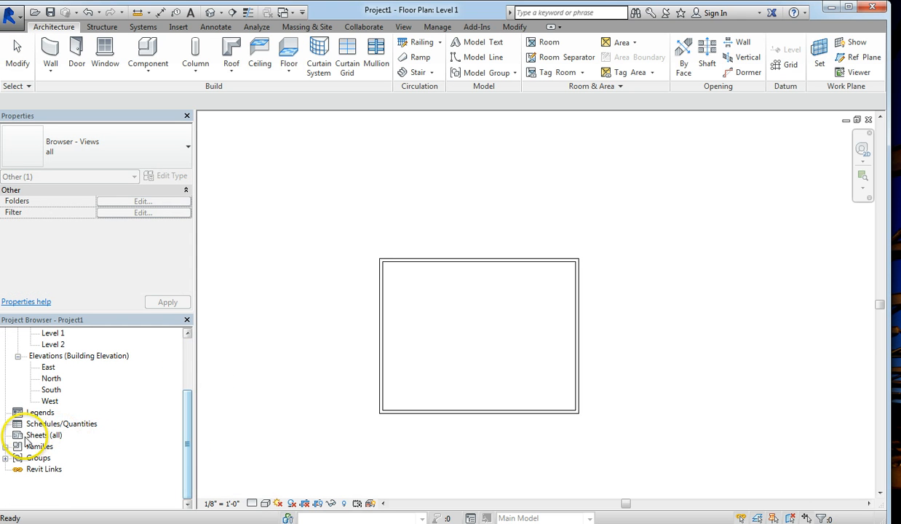
pyautogui.click(42, 434)
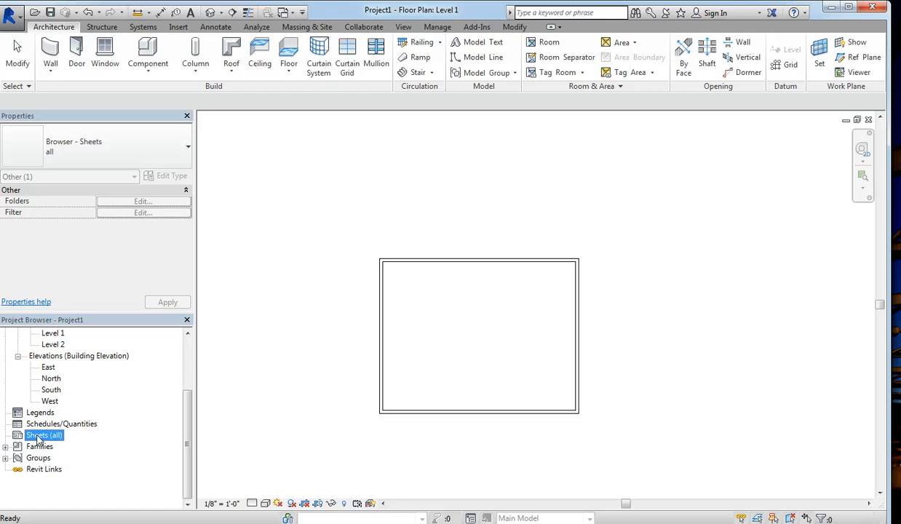
# Step: Start a new sheet from the Sheets (all) category in the Project Browser
pyautogui.rightClick(37, 437)
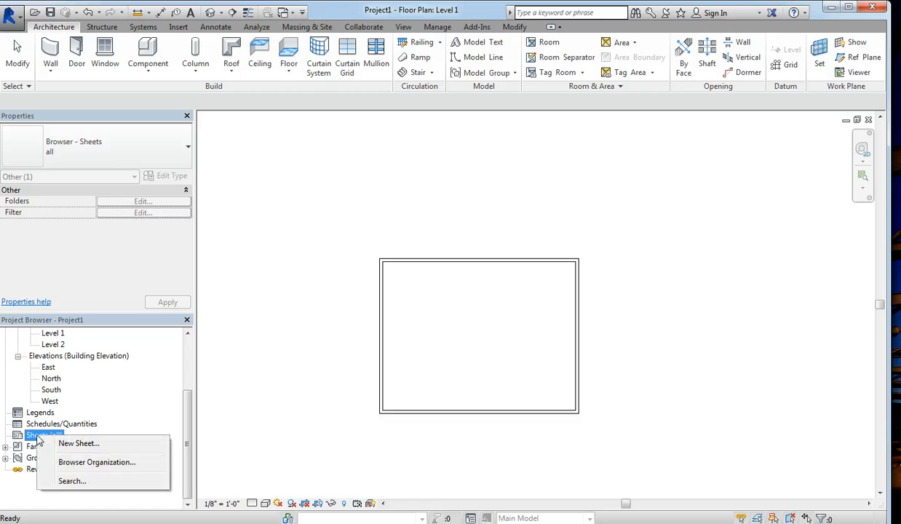
pyautogui.click(77, 444)
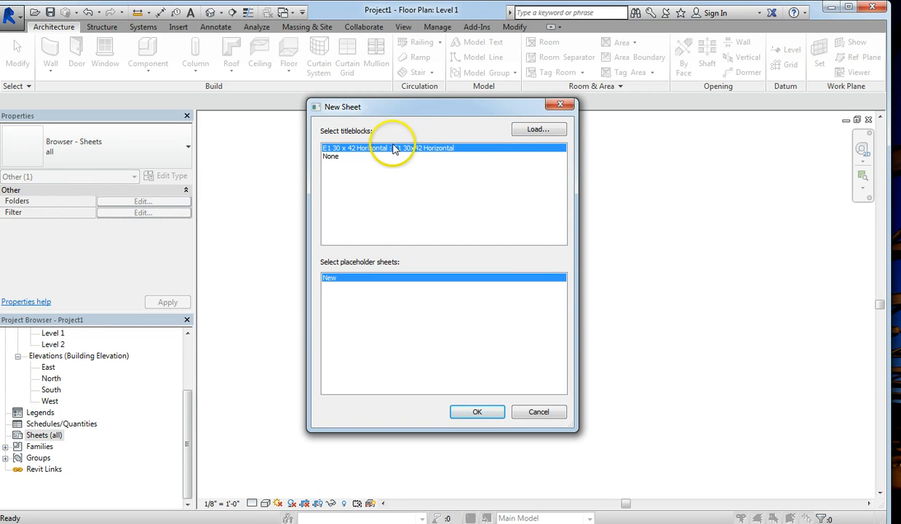
# Step: Load the B 11 x 17 Horizontal.rfa titleblock from the Titleblocks folder
pyautogui.click(537, 131)
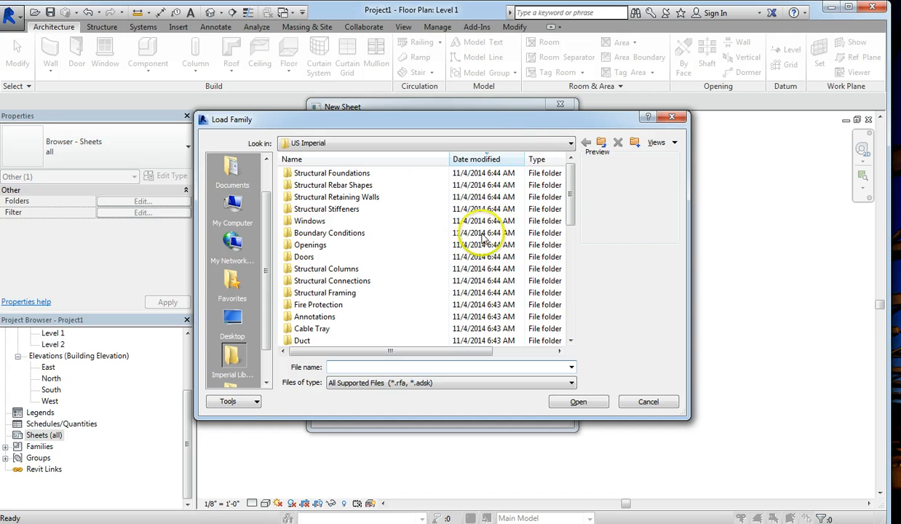
pyautogui.moveTo(571, 194); pyautogui.dragTo(571, 266)
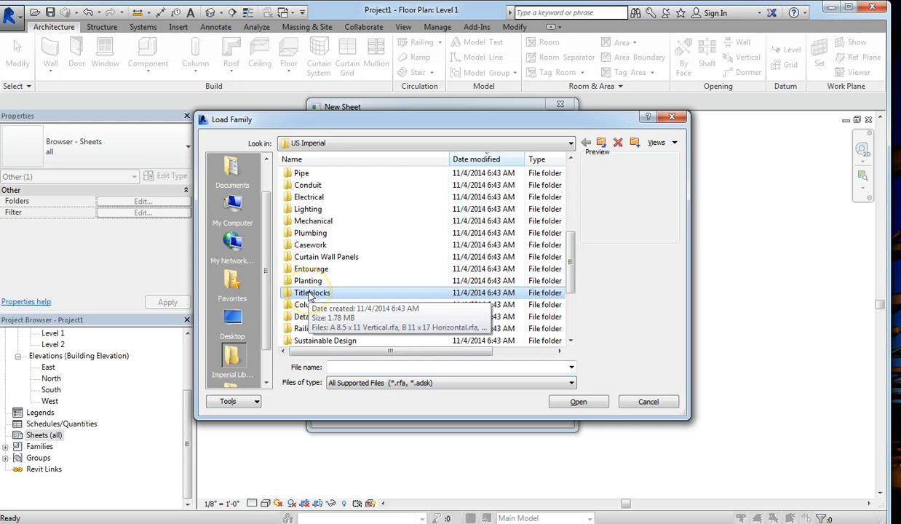
pyautogui.doubleClick(310, 293)
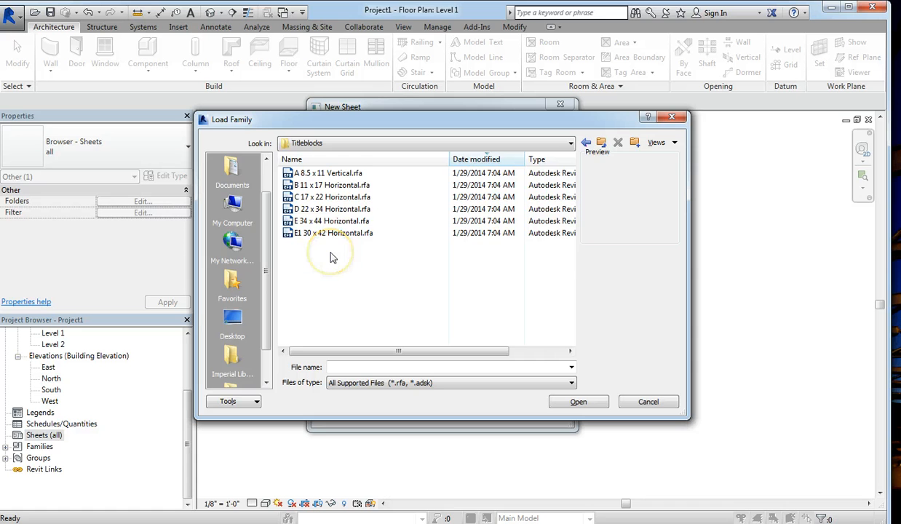
pyautogui.click(318, 188)
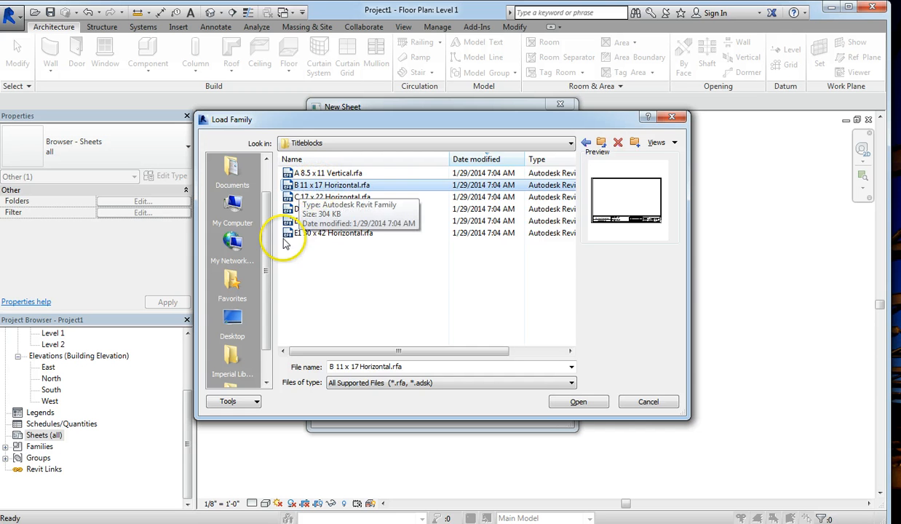
pyautogui.click(310, 209)
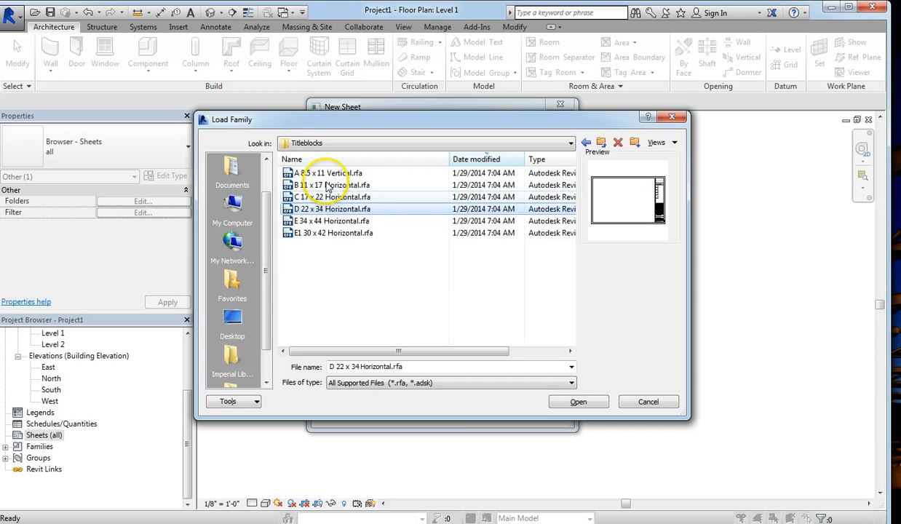
pyautogui.click(325, 187)
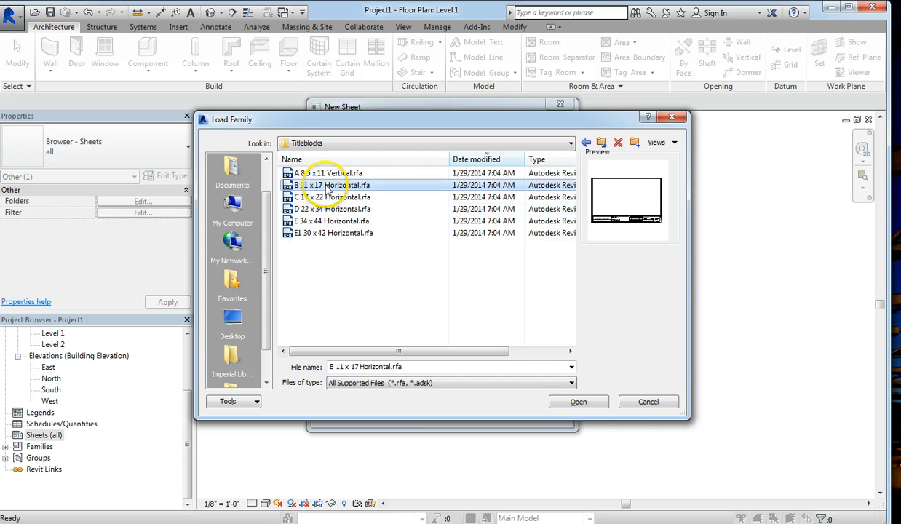
pyautogui.click(578, 403)
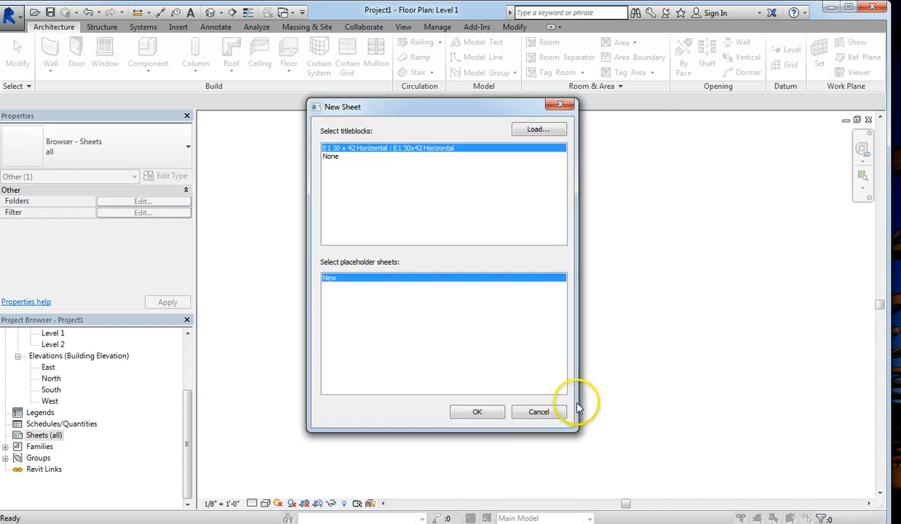
# Step: Create sheet A101 - Unnamed with the B 11 x 17 titleblock, then reopen the Level 1 floor plan
pyautogui.click(482, 413)
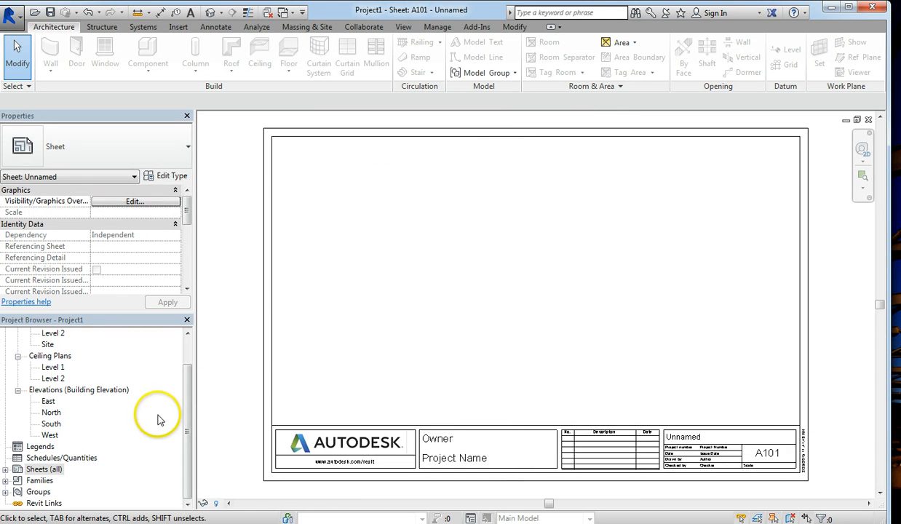
pyautogui.click(7, 471)
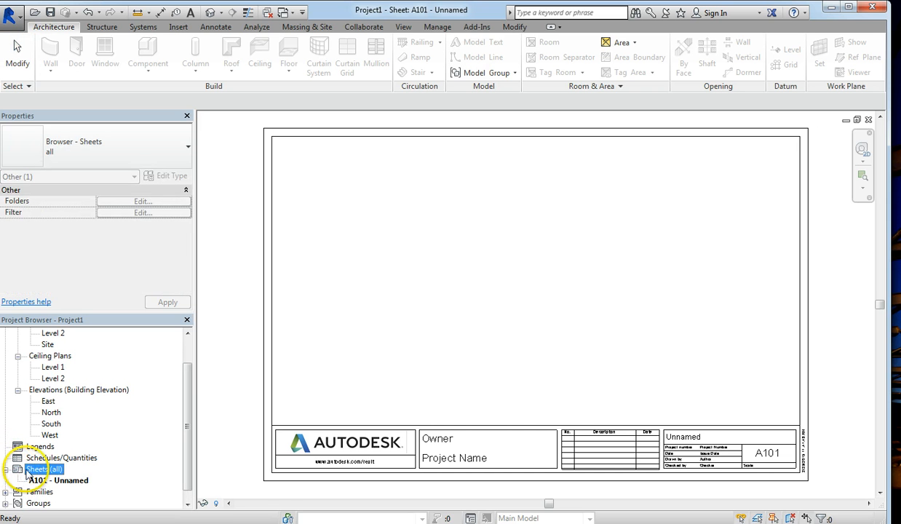
pyautogui.click(65, 482)
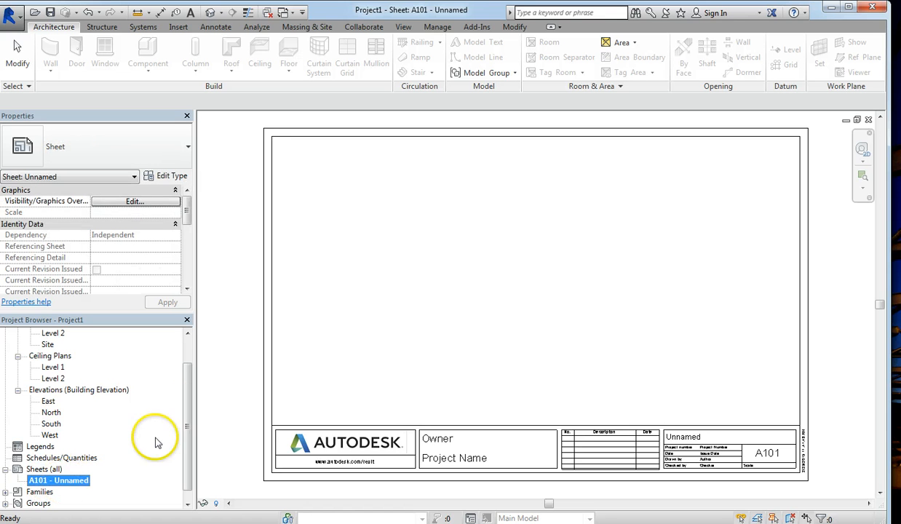
pyautogui.moveTo(186, 386); pyautogui.dragTo(186, 354)
pyautogui.doubleClick(52, 357)
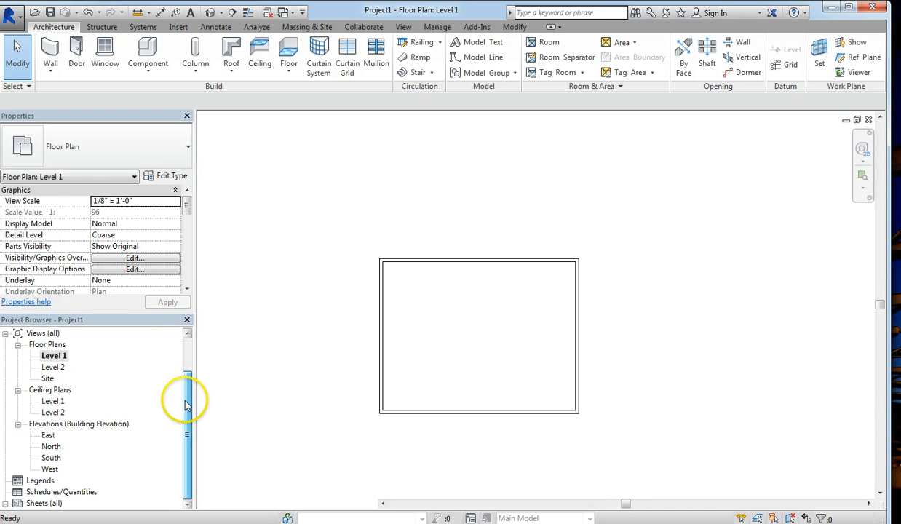
# Step: Open sheet A101 - Unnamed and pick Level 1 under Floor Plans
pyautogui.scroll(-4, 90, 413)
pyautogui.scroll(3, 55, 428)
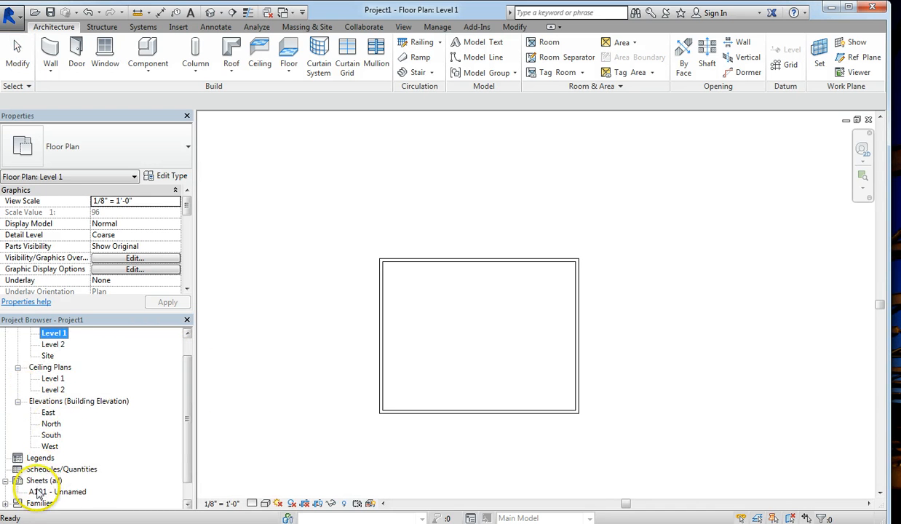
pyautogui.doubleClick(60, 493)
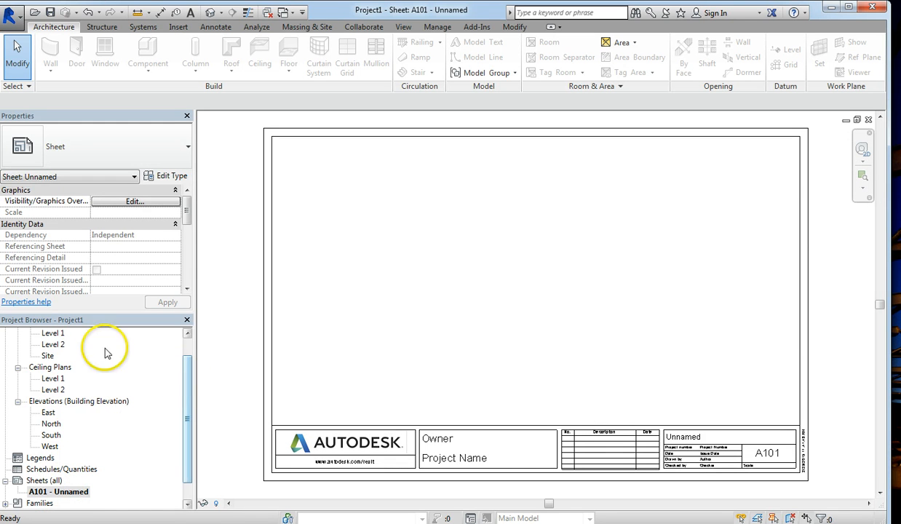
pyautogui.click(53, 334)
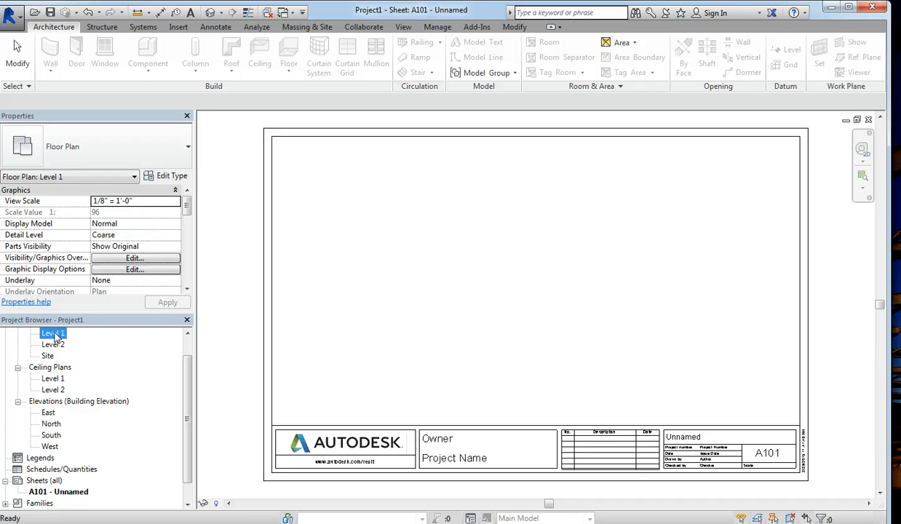
# Step: Place the Level 1 floor plan on sheet A101 as a 1/8" = 1'-0" viewport
pyautogui.moveTo(191, 337); pyautogui.dragTo(499, 309)
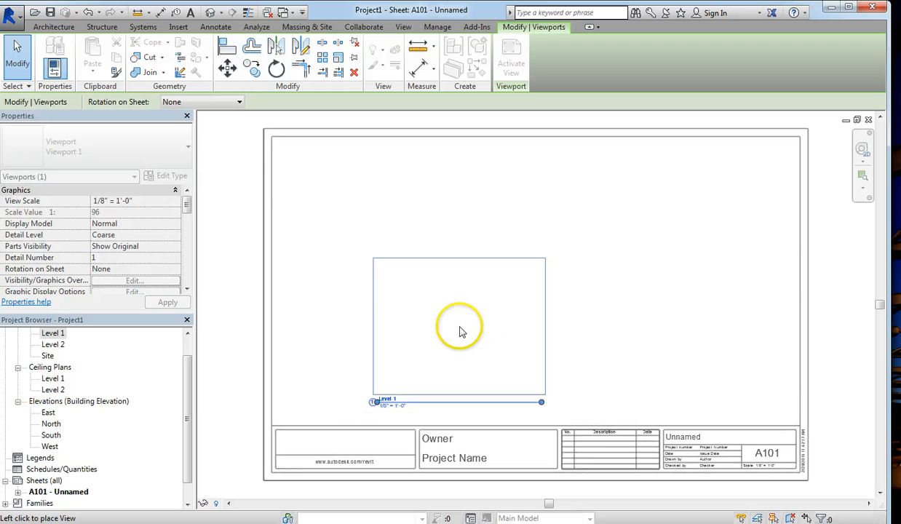
pyautogui.click(495, 305)
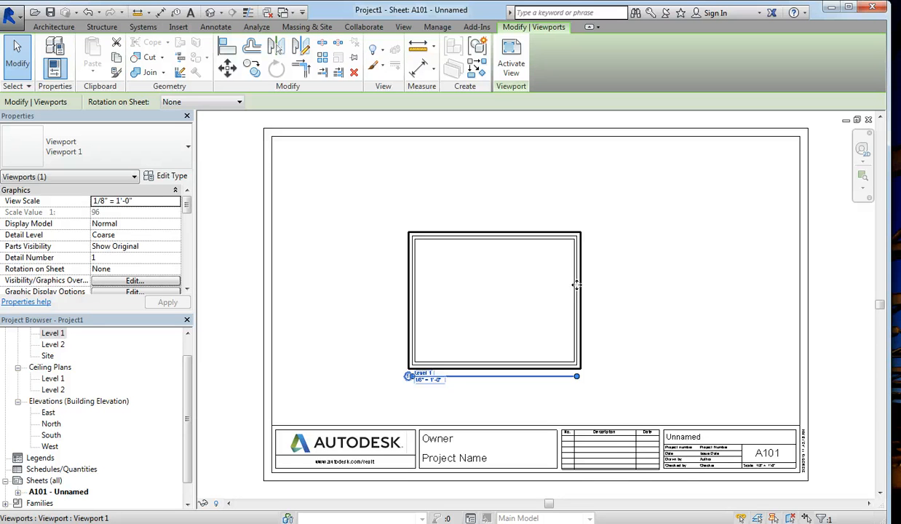
# Step: Apply a 3/16" = 1'-0" view scale to the Level 1 viewport
pyautogui.click(155, 203)
pyautogui.click(175, 203)
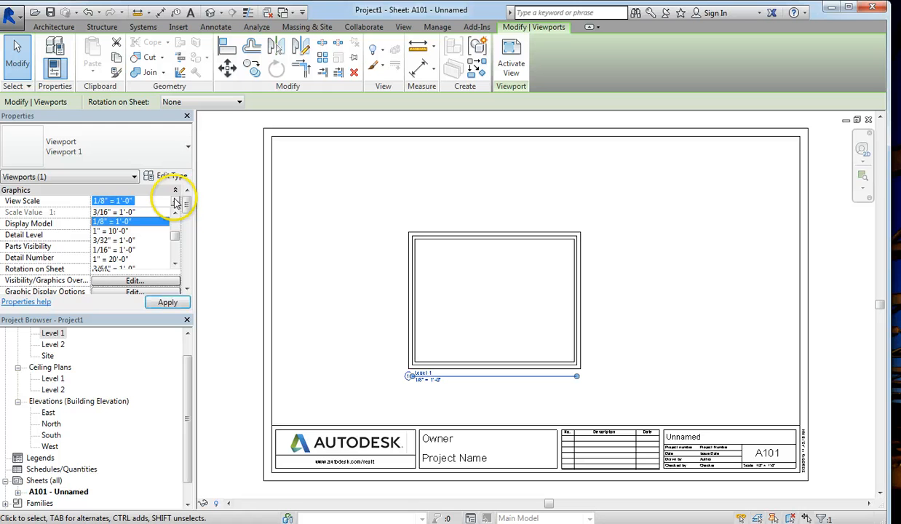
pyautogui.click(176, 212)
pyautogui.click(175, 213)
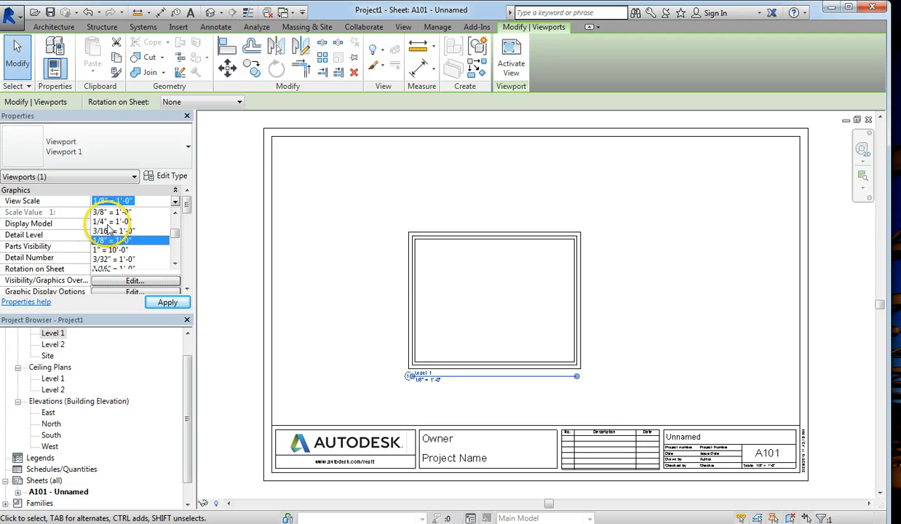
pyautogui.click(105, 231)
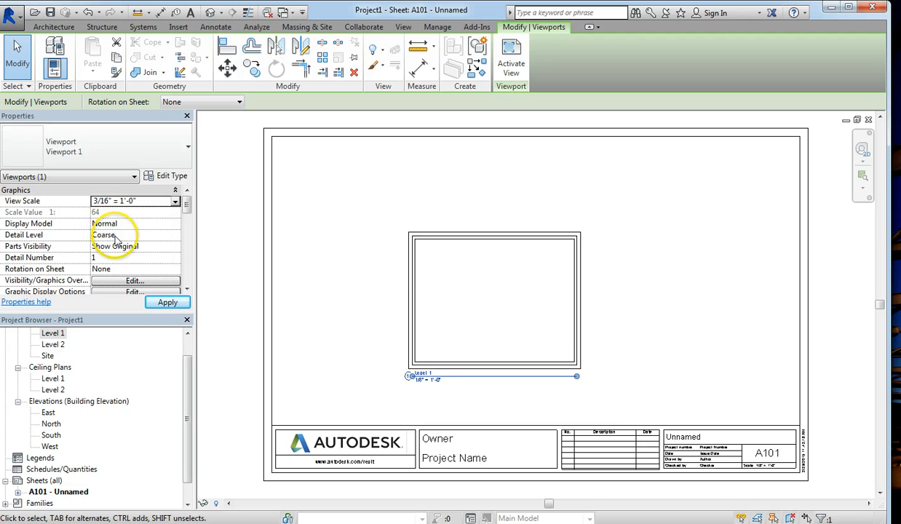
pyautogui.click(167, 302)
# Step: Switch the viewport scale to 1/4" = 1'-0" and move it down and left
pyautogui.click(175, 201)
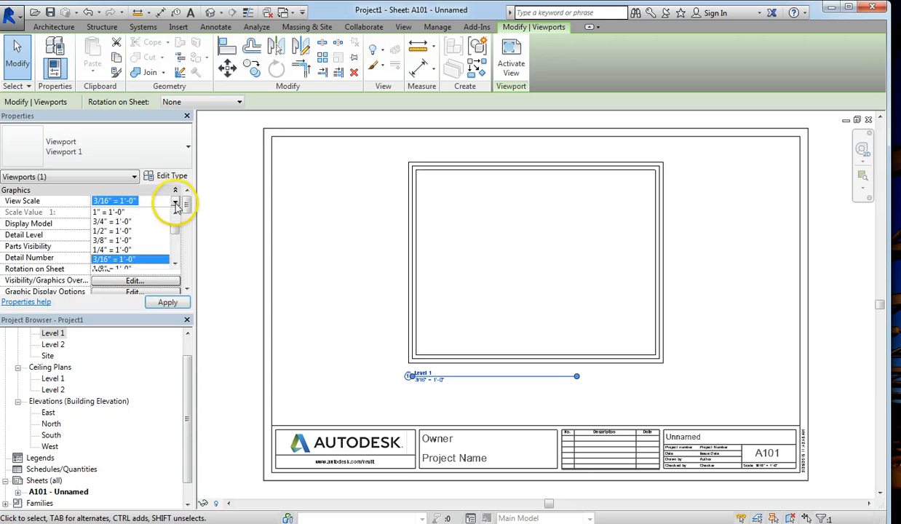
pyautogui.click(102, 250)
pyautogui.click(167, 303)
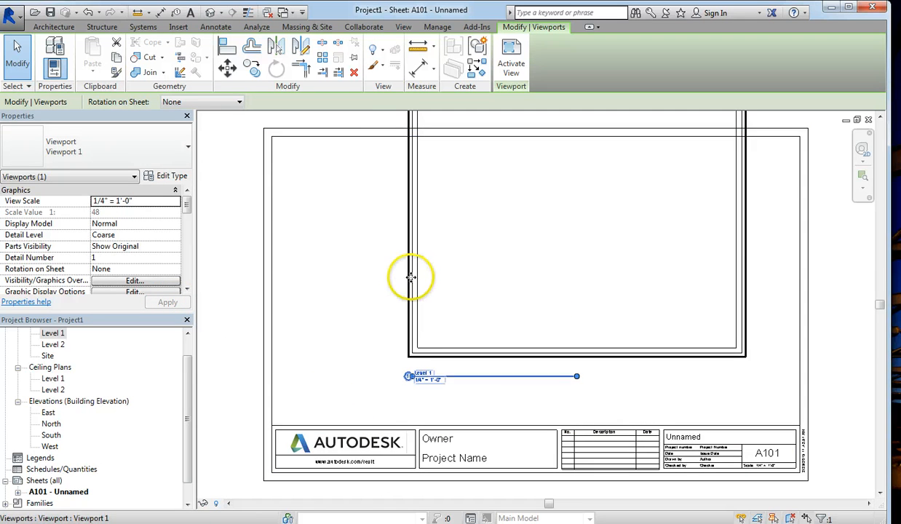
pyautogui.moveTo(410, 279); pyautogui.dragTo(385, 332)
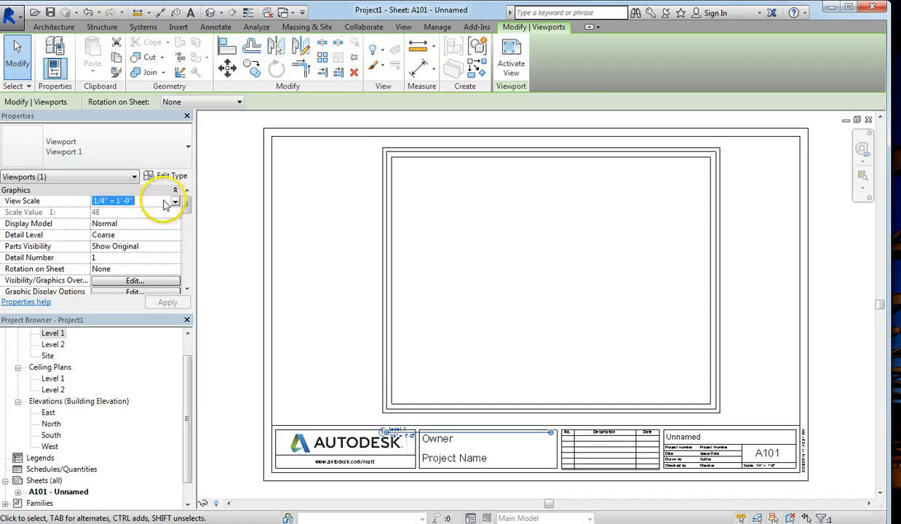
# Step: Set the viewport back to 3/16" = 1'-0" and centre it above the titleblock
pyautogui.click(175, 204)
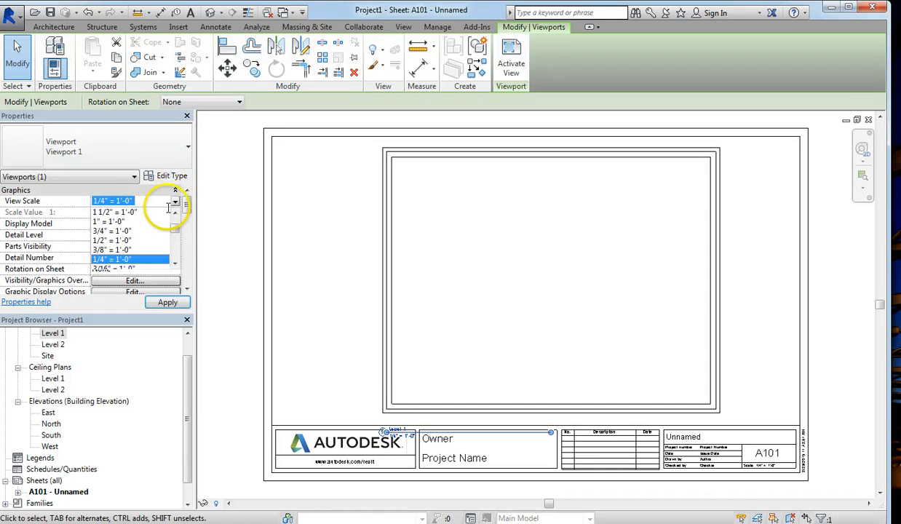
pyautogui.click(175, 264)
pyautogui.click(127, 260)
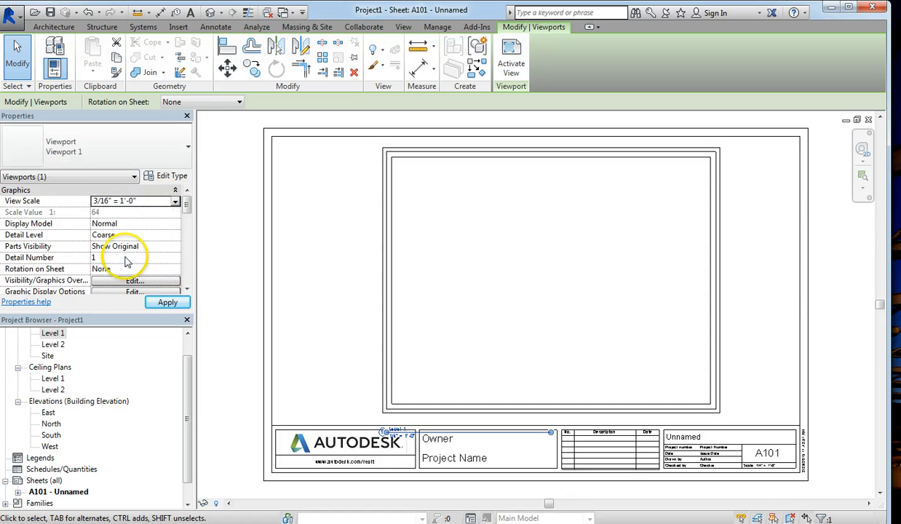
pyautogui.click(168, 303)
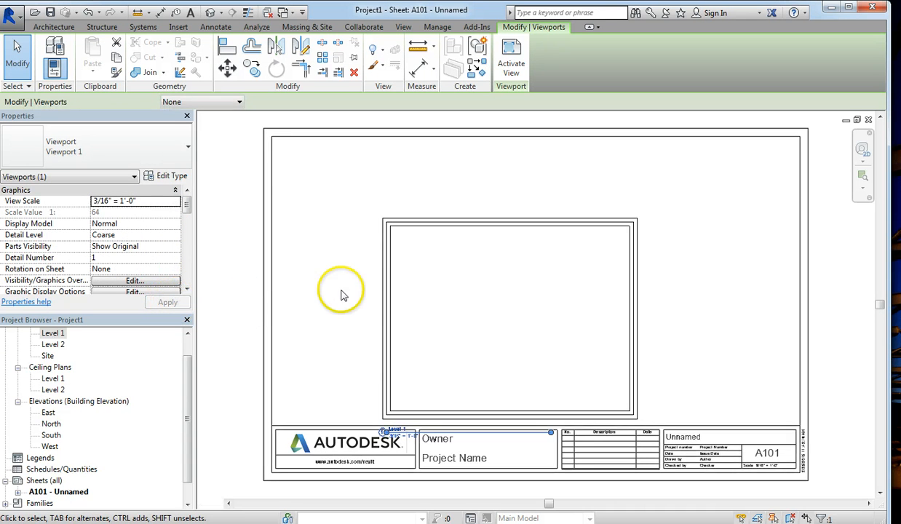
pyautogui.moveTo(395, 281); pyautogui.dragTo(440, 252)
# Step: Reselect the Level 1 viewport and scroll Properties down to the Extents settings
pyautogui.click(406, 272)
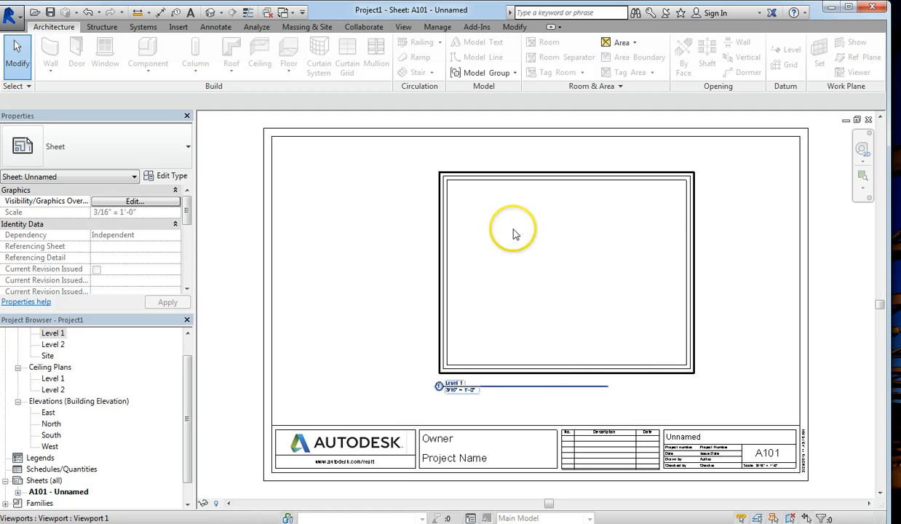
pyautogui.click(527, 390)
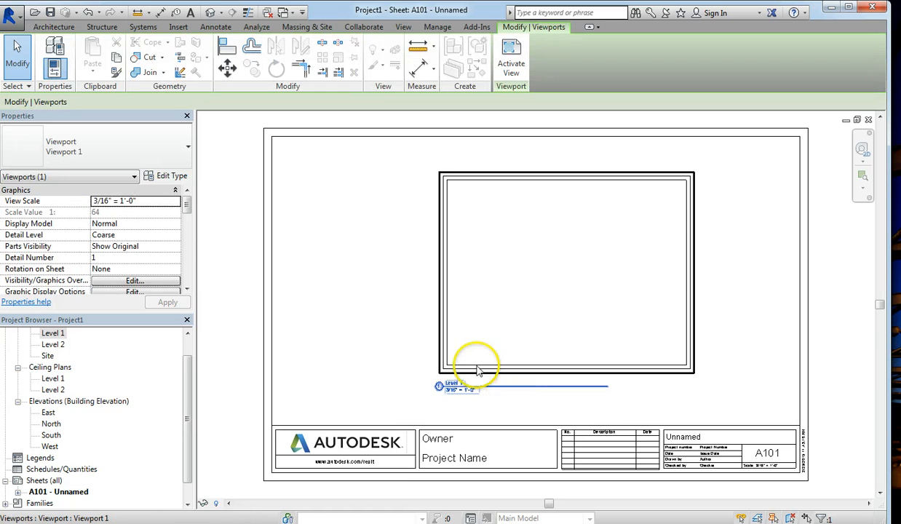
pyautogui.click(439, 319)
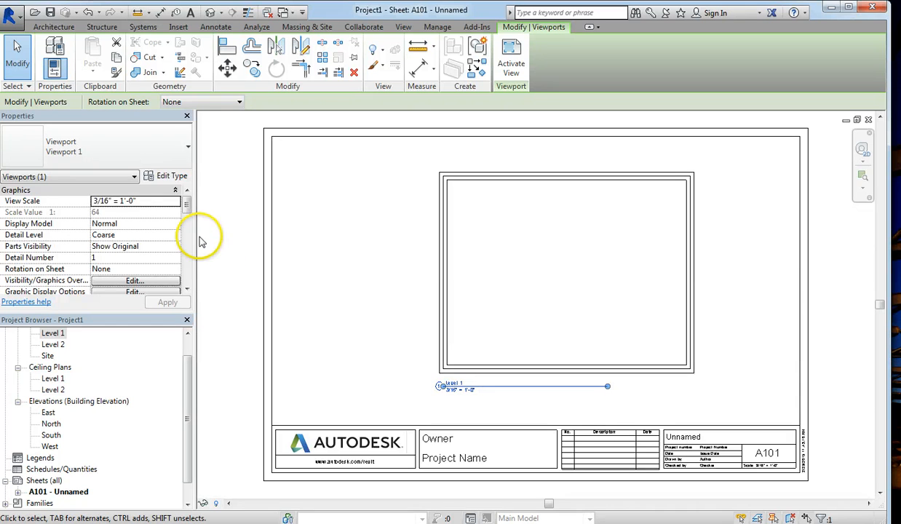
pyautogui.moveTo(187, 207); pyautogui.dragTo(187, 260)
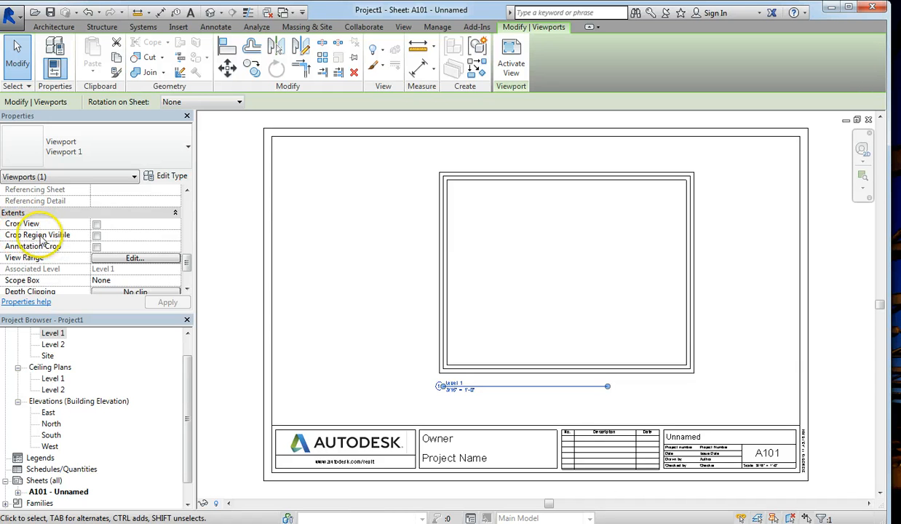
# Step: Turn on Crop View and Crop Region Visible for the Level 1 viewport
pyautogui.click(97, 225)
pyautogui.click(97, 235)
pyautogui.click(167, 302)
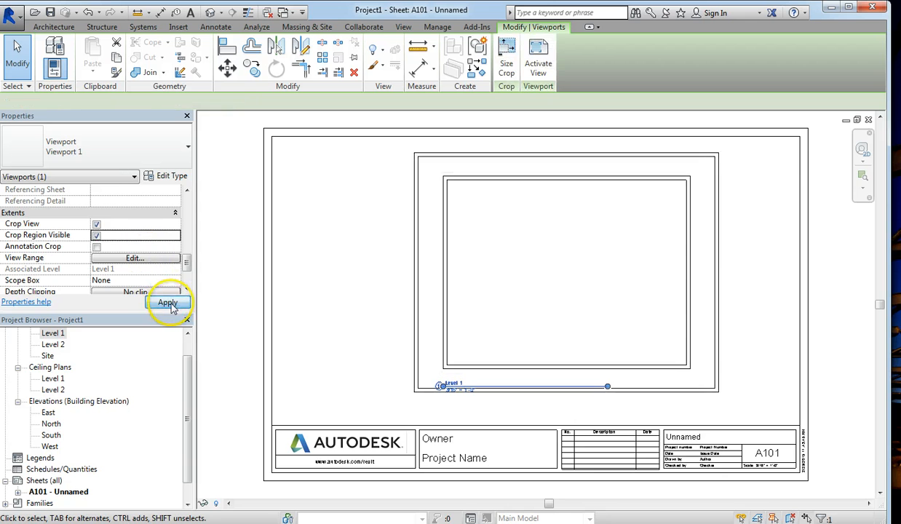
# Step: Trim the crop region tightly around the walls, then deactivate the viewport
pyautogui.doubleClick(415, 304)
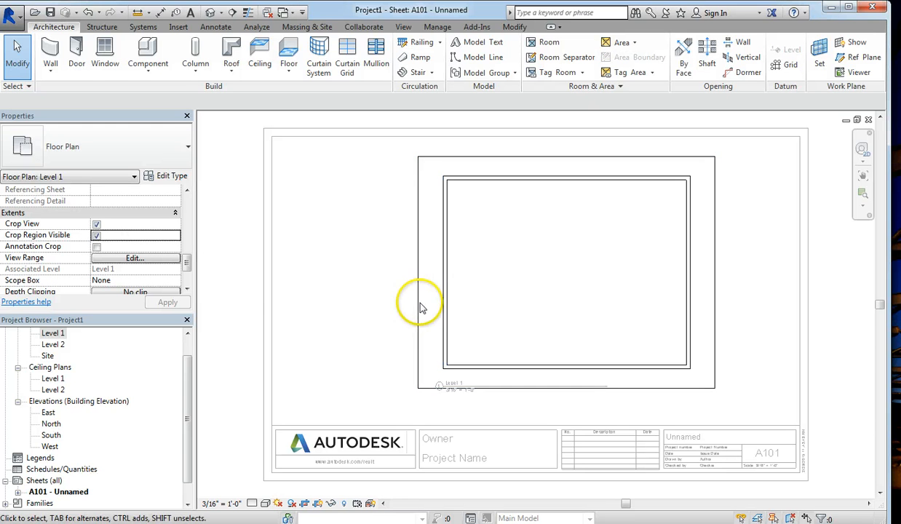
pyautogui.click(418, 305)
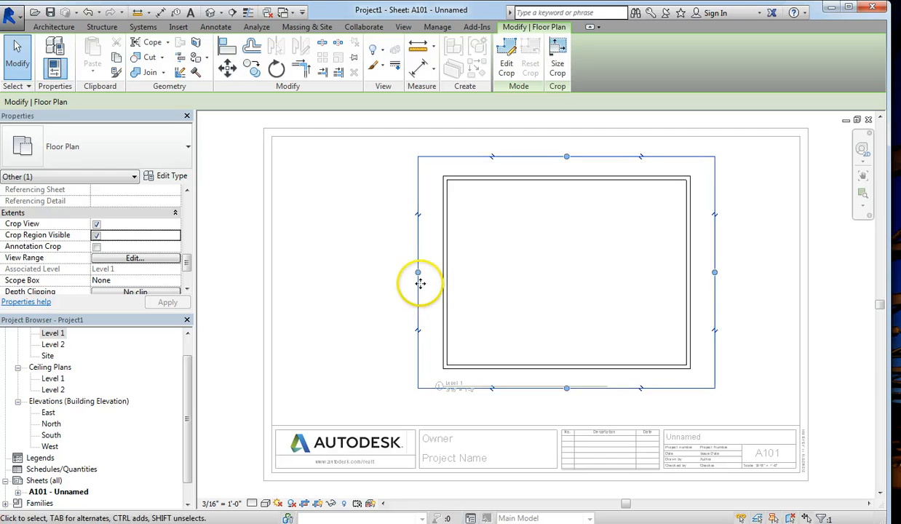
pyautogui.moveTo(418, 272)
pyautogui.mouseDown()
pyautogui.moveTo(433, 272)
pyautogui.moveTo(385, 271)
pyautogui.moveTo(408, 272)
pyautogui.mouseUp()
pyautogui.moveTo(561, 158); pyautogui.dragTo(561, 154)
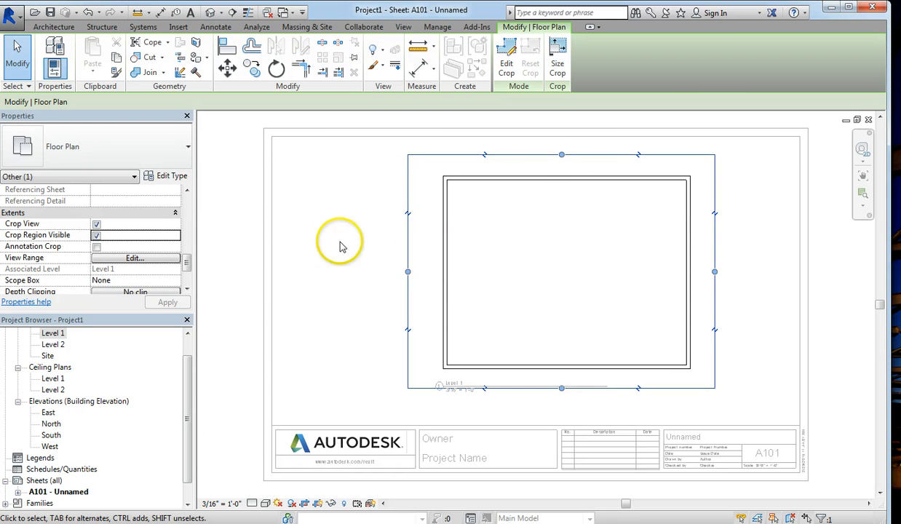
pyautogui.moveTo(408, 273); pyautogui.dragTo(431, 273)
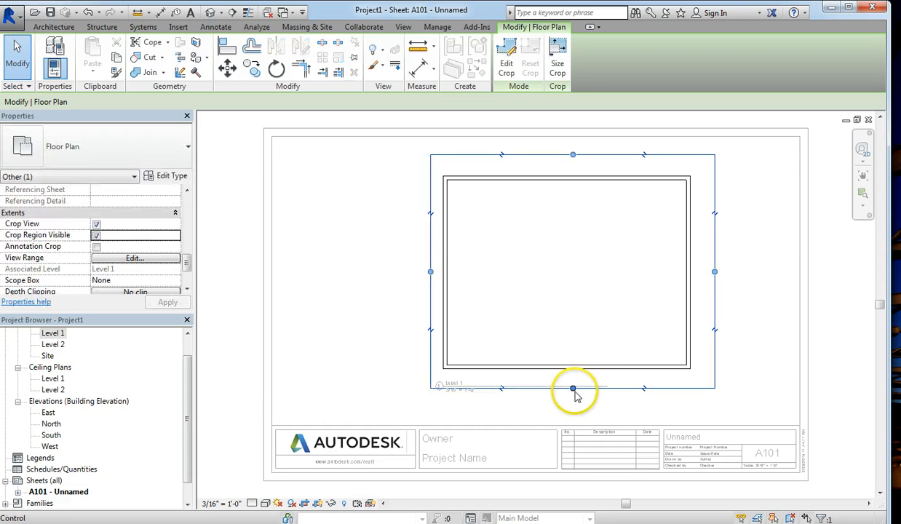
pyautogui.moveTo(573, 390); pyautogui.dragTo(573, 383)
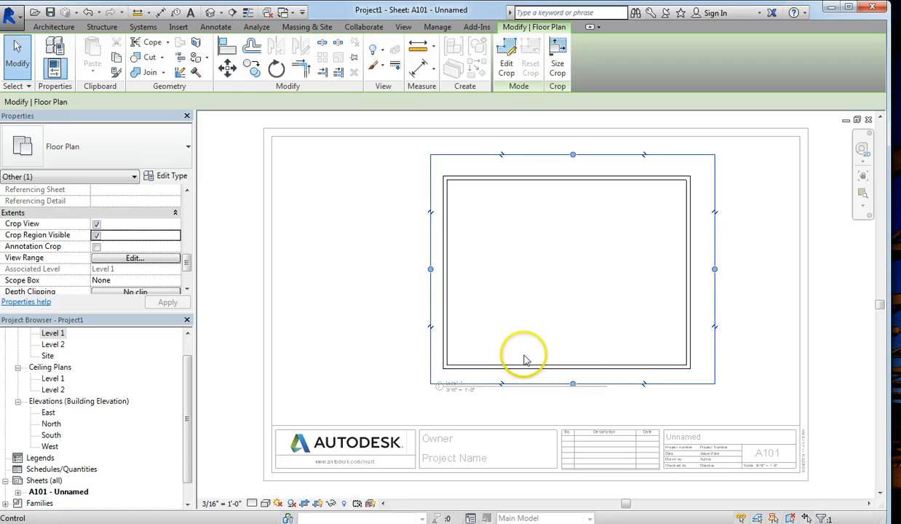
pyautogui.rightClick(369, 268)
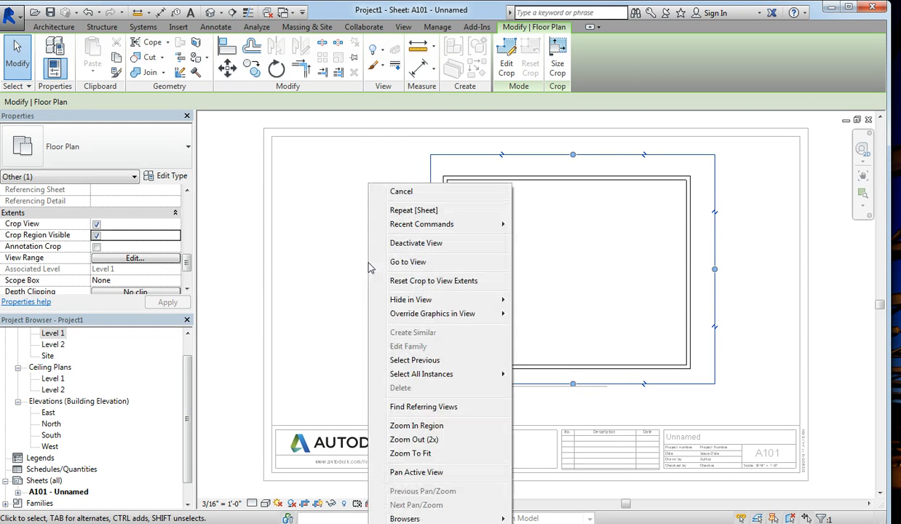
pyautogui.click(397, 243)
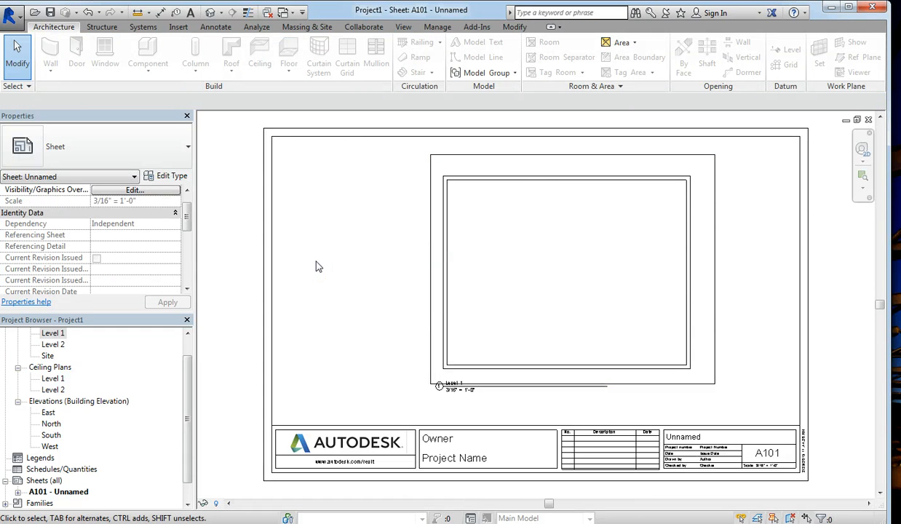
# Step: Select the Level 1 viewport, scroll through its Properties, then deselect it
pyautogui.moveTo(186, 219); pyautogui.dragTo(188, 246)
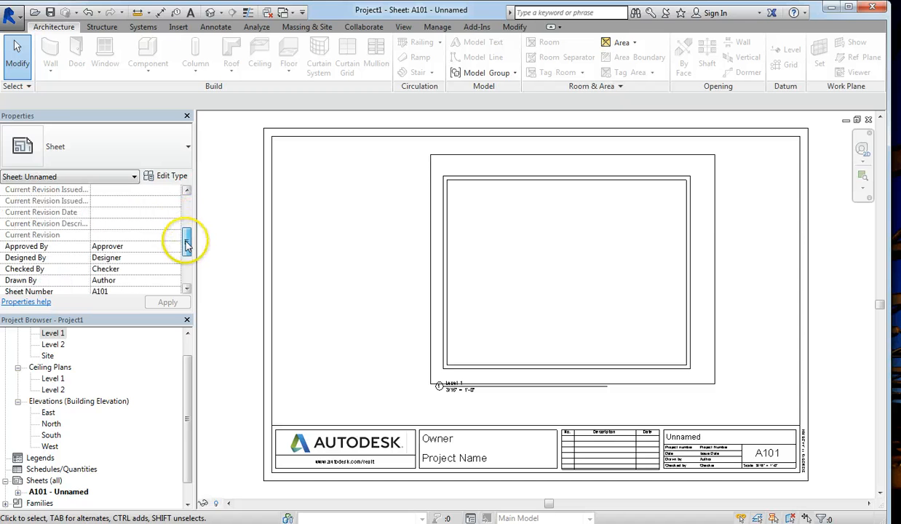
pyautogui.click(424, 278)
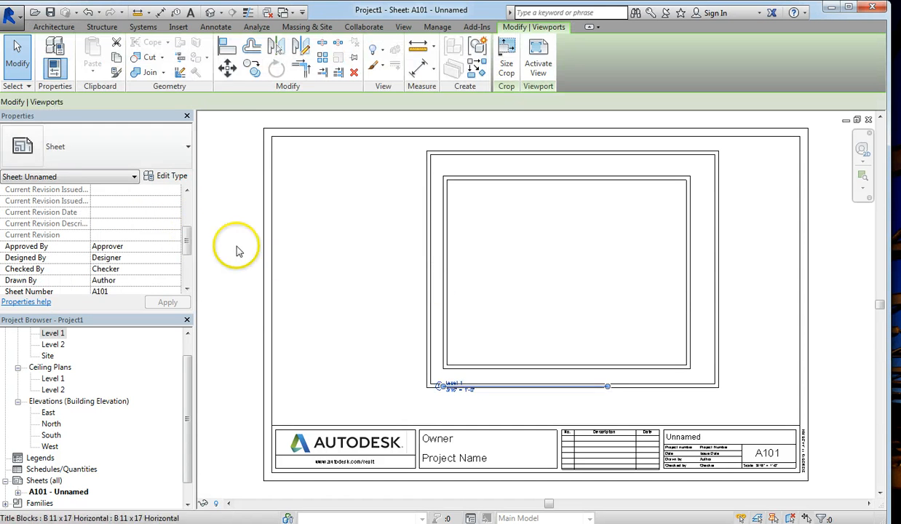
pyautogui.moveTo(187, 246); pyautogui.dragTo(187, 280)
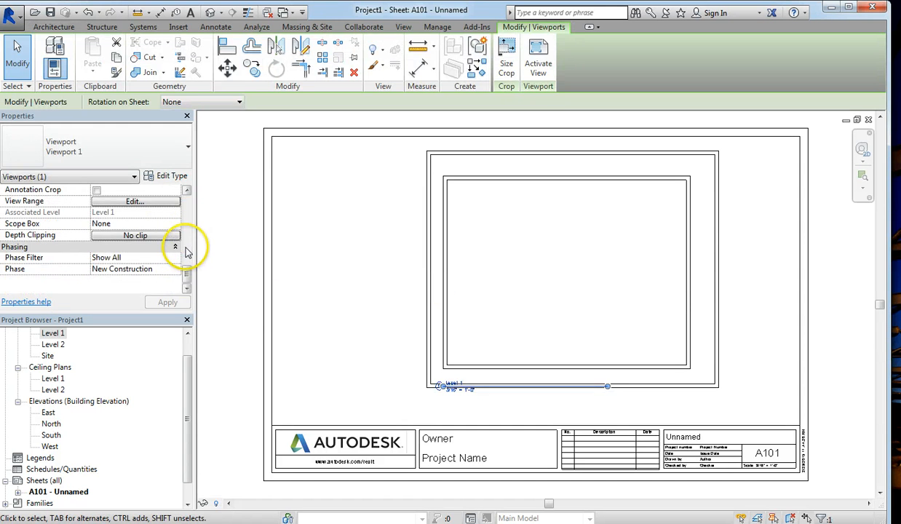
pyautogui.click(185, 260)
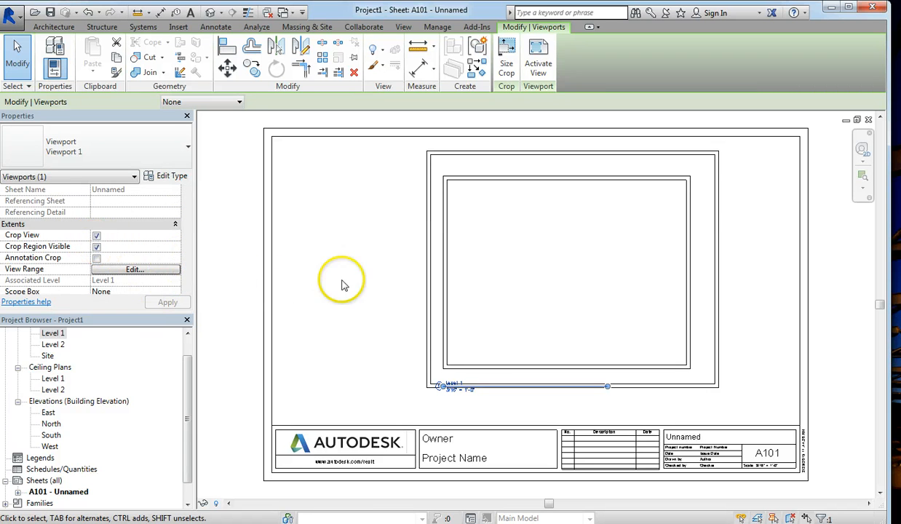
pyautogui.click(367, 284)
# Step: Extend the viewport's bottom crop edge slightly lower, then deactivate the view
pyautogui.doubleClick(427, 283)
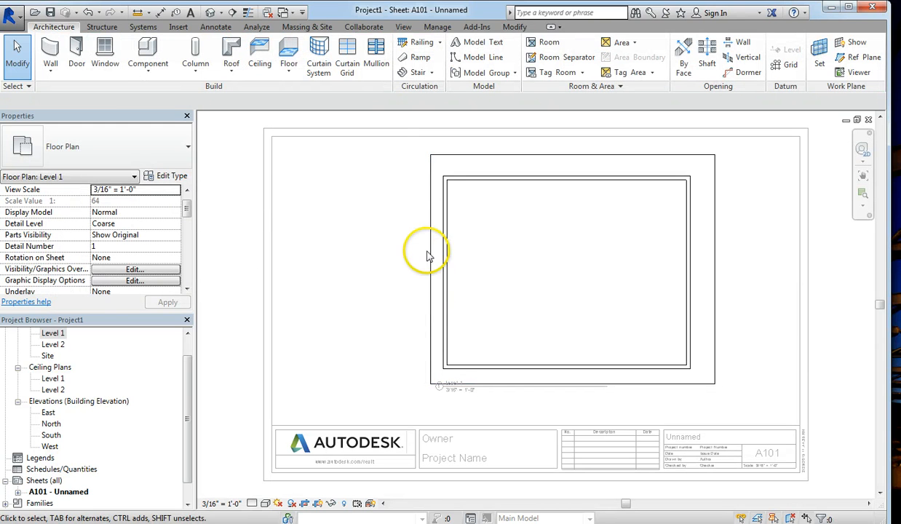
pyautogui.click(431, 261)
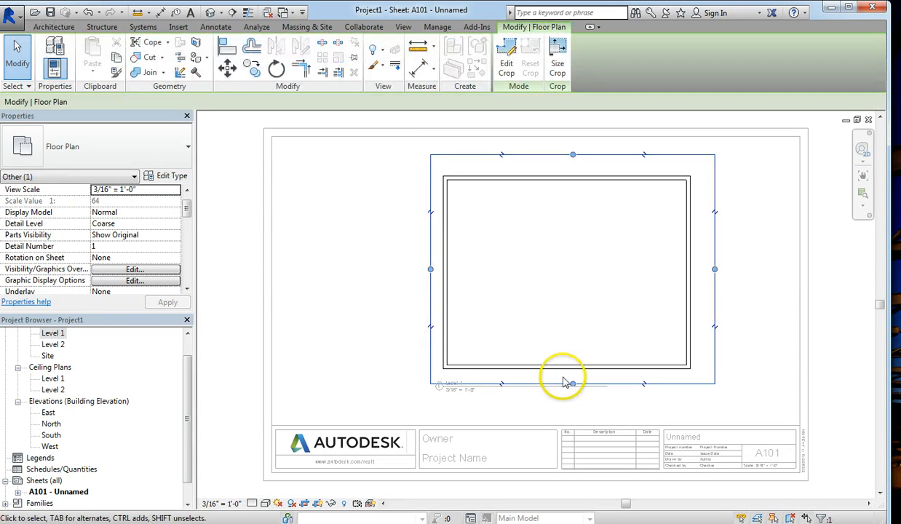
pyautogui.moveTo(573, 388); pyautogui.dragTo(573, 395)
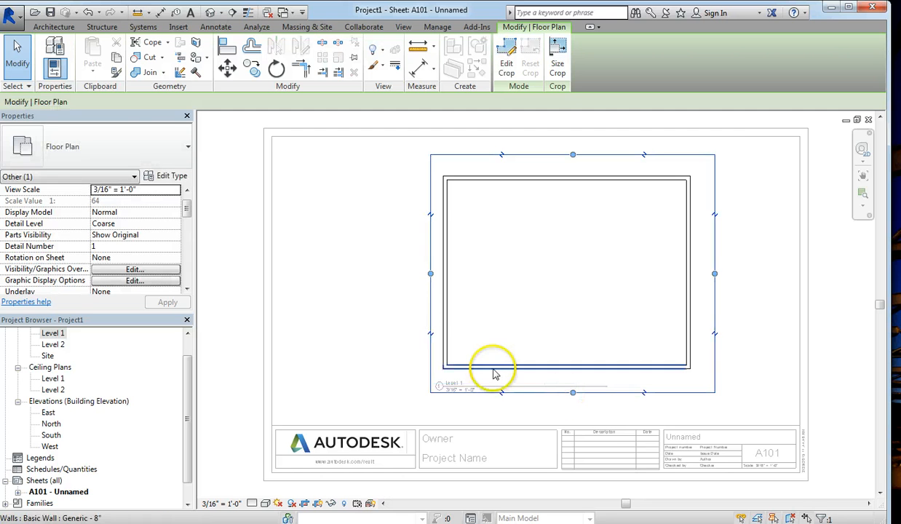
pyautogui.rightClick(372, 291)
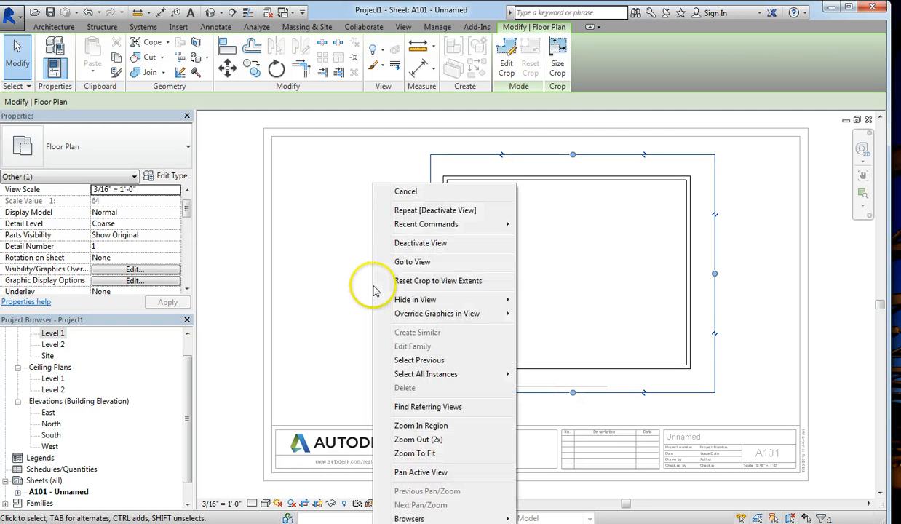
pyautogui.click(409, 245)
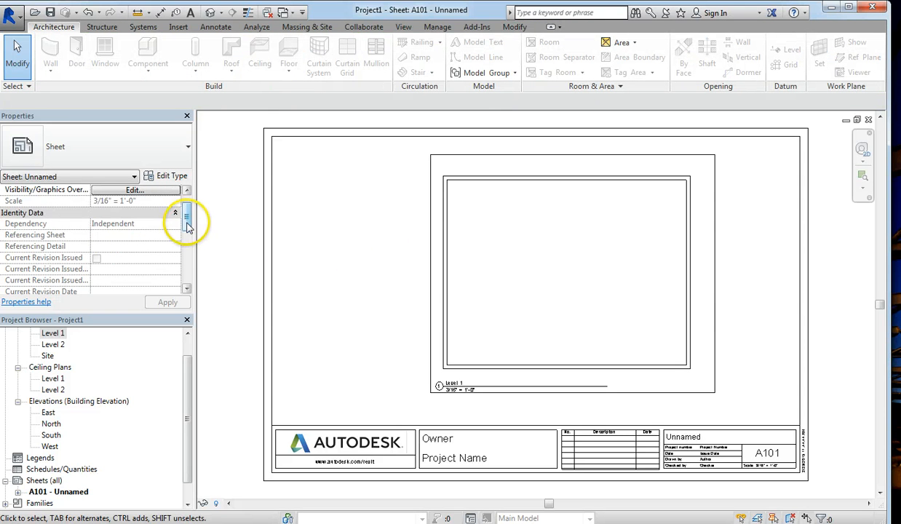
pyautogui.moveTo(187, 226); pyautogui.dragTo(203, 238)
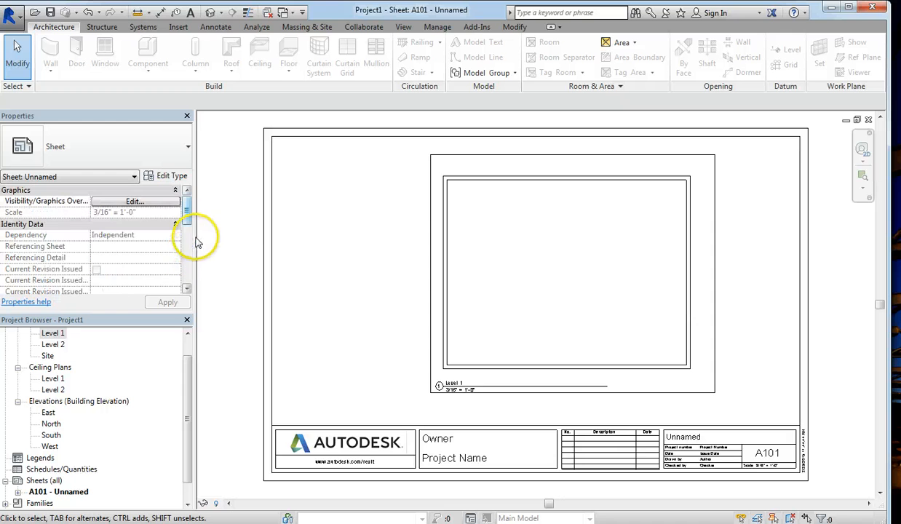
pyautogui.moveTo(187, 219); pyautogui.dragTo(187, 280)
pyautogui.rightClick(351, 270)
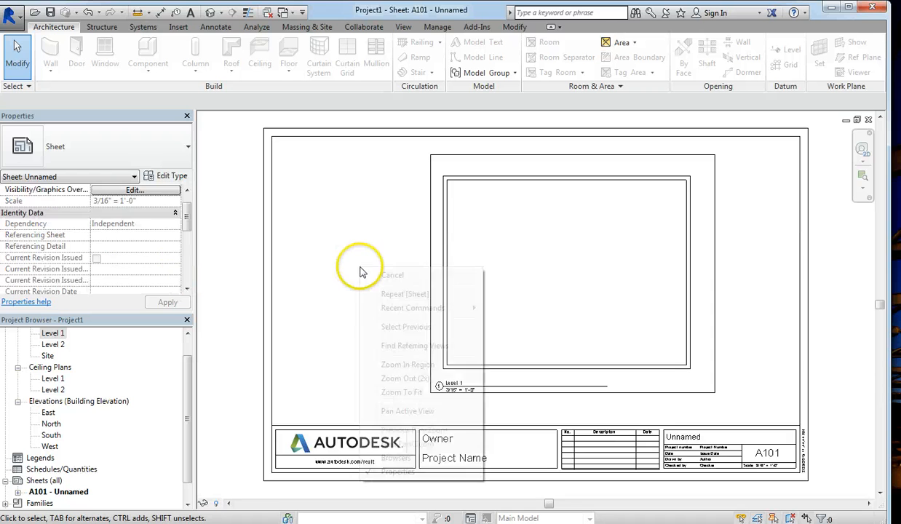
pyautogui.click(352, 269)
pyautogui.rightClick(356, 268)
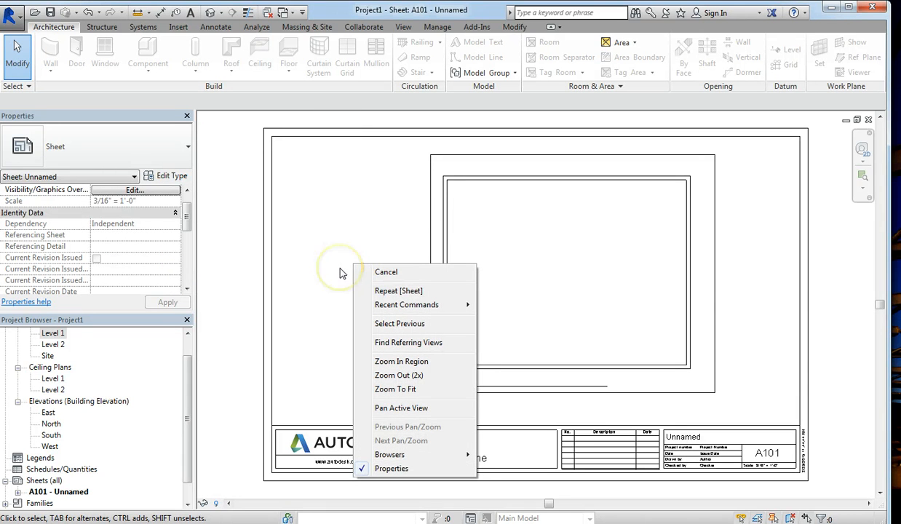
pyautogui.click(343, 274)
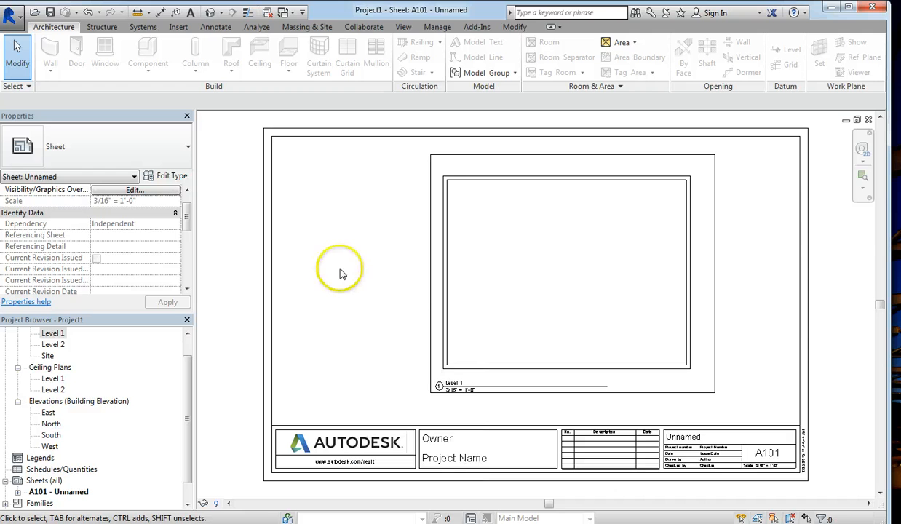
pyautogui.rightClick(380, 281)
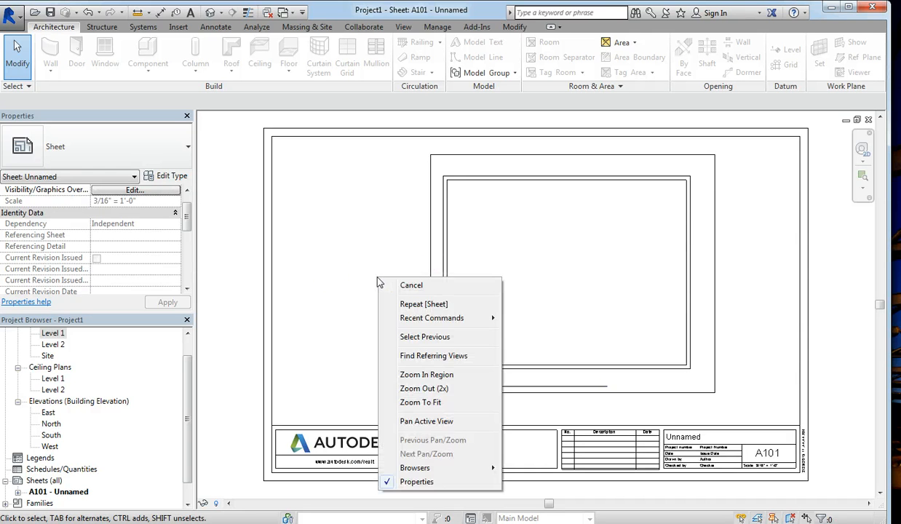
pyautogui.click(372, 275)
# Step: Turn off Crop View and Crop Region Visible for the Level 1 viewport and apply
pyautogui.click(444, 386)
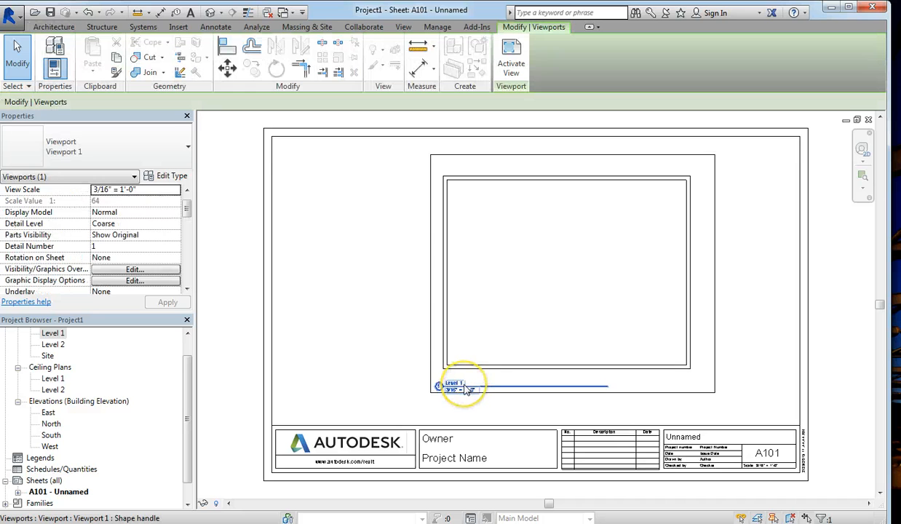
pyautogui.moveTo(187, 211); pyautogui.dragTo(186, 268)
pyautogui.click(97, 225)
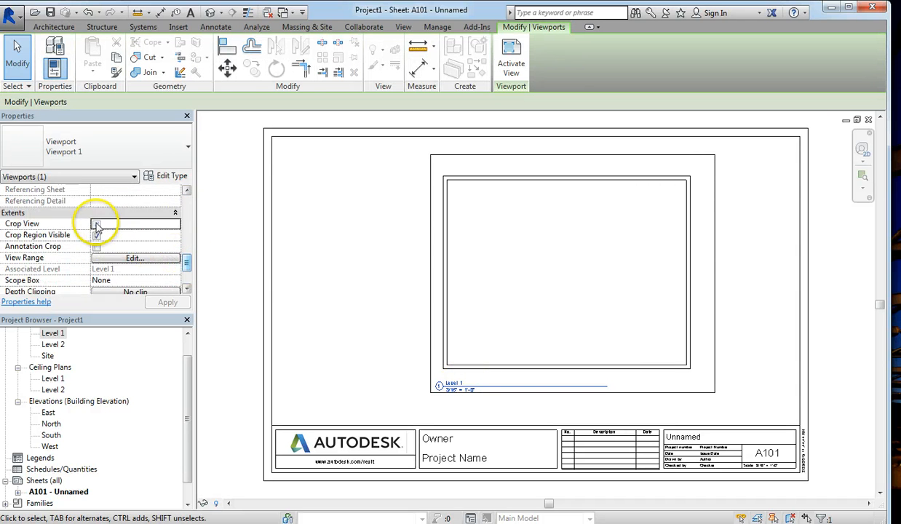
pyautogui.click(97, 237)
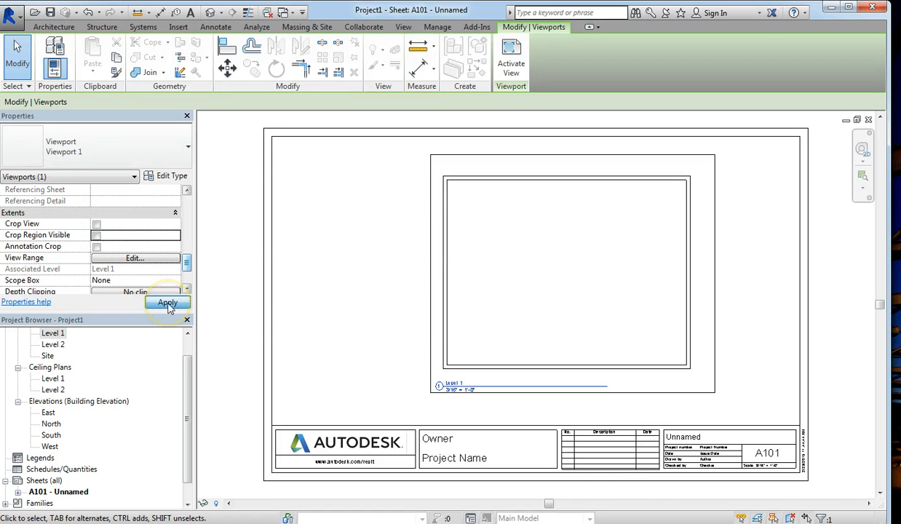
pyautogui.click(168, 304)
pyautogui.click(367, 318)
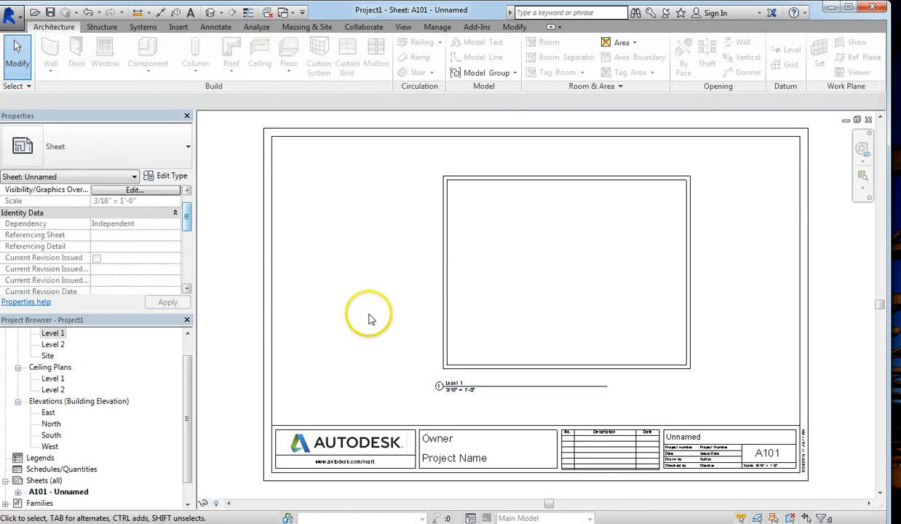
# Step: Drag the Level 1 viewport title lower on sheet A101
pyautogui.click(468, 390)
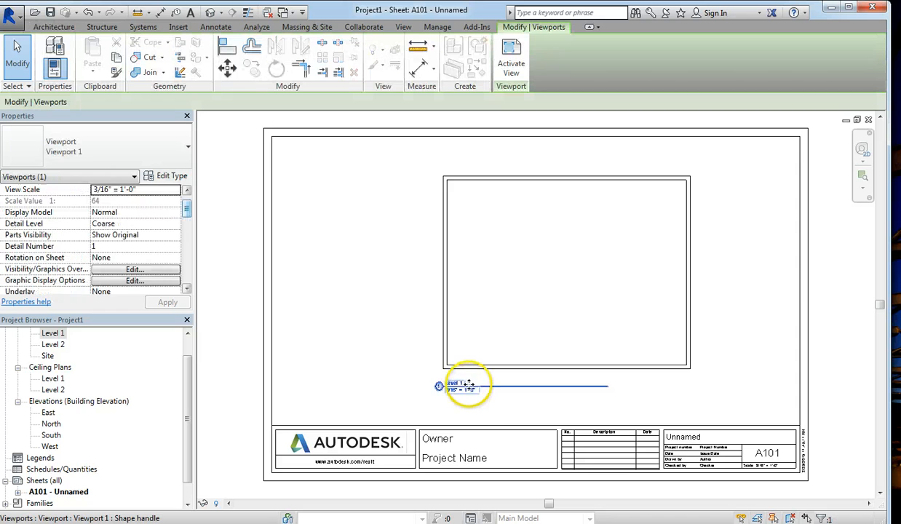
pyautogui.moveTo(471, 386); pyautogui.dragTo(458, 409)
pyautogui.click(412, 378)
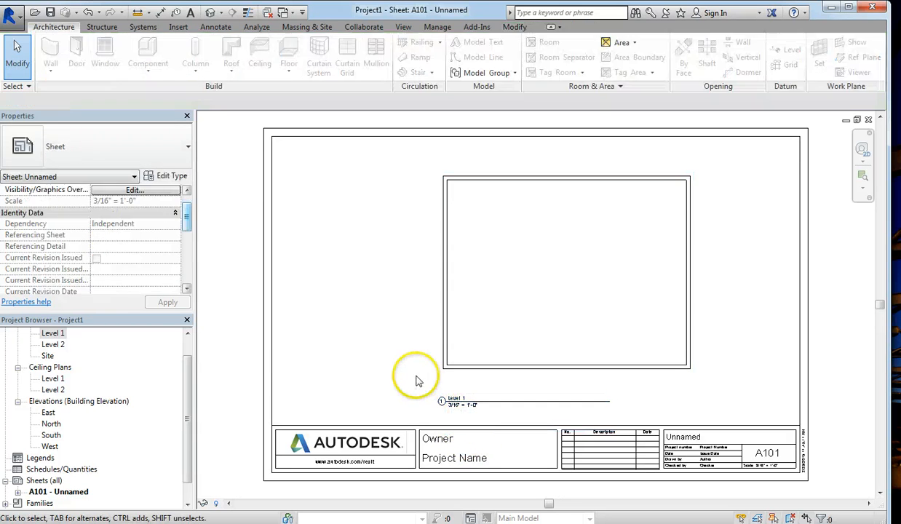
pyautogui.click(495, 403)
pyautogui.click(517, 393)
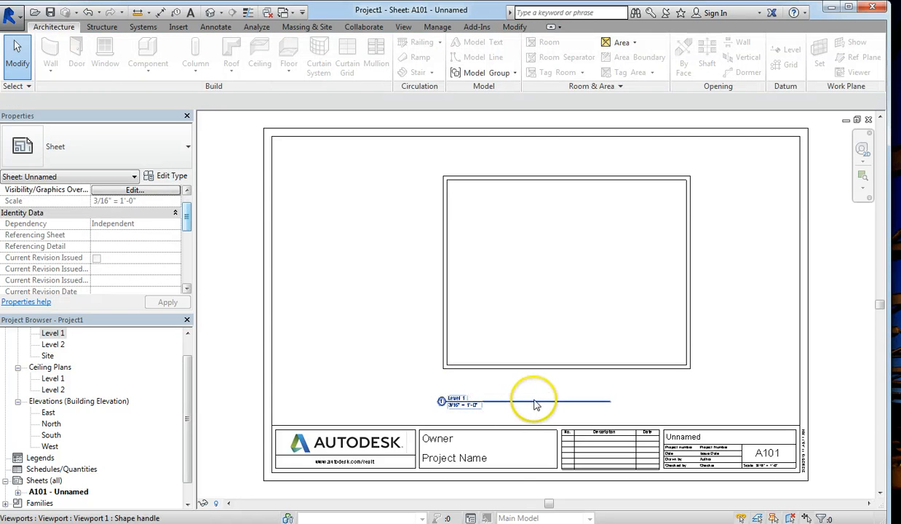
pyautogui.click(537, 402)
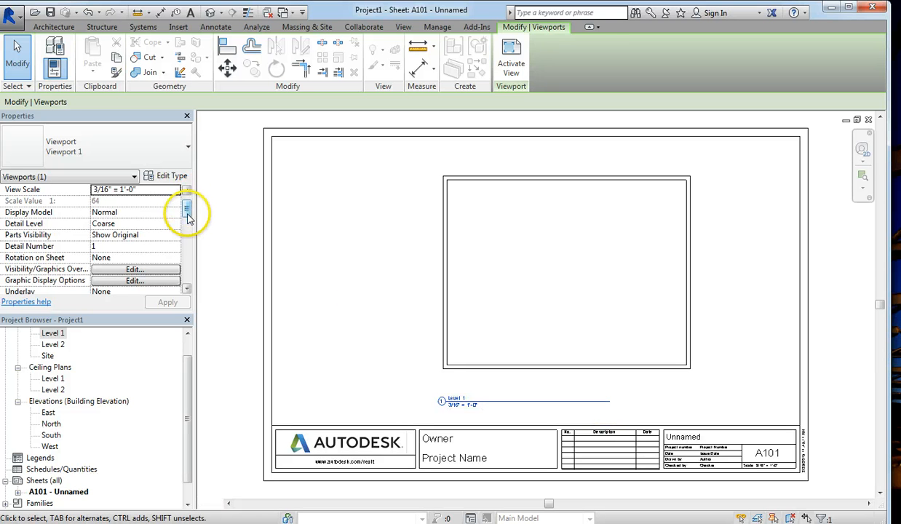
# Step: Re-enable cropping briefly, then turn Crop View and Crop Region Visible off again and apply
pyautogui.moveTo(187, 209); pyautogui.dragTo(188, 263)
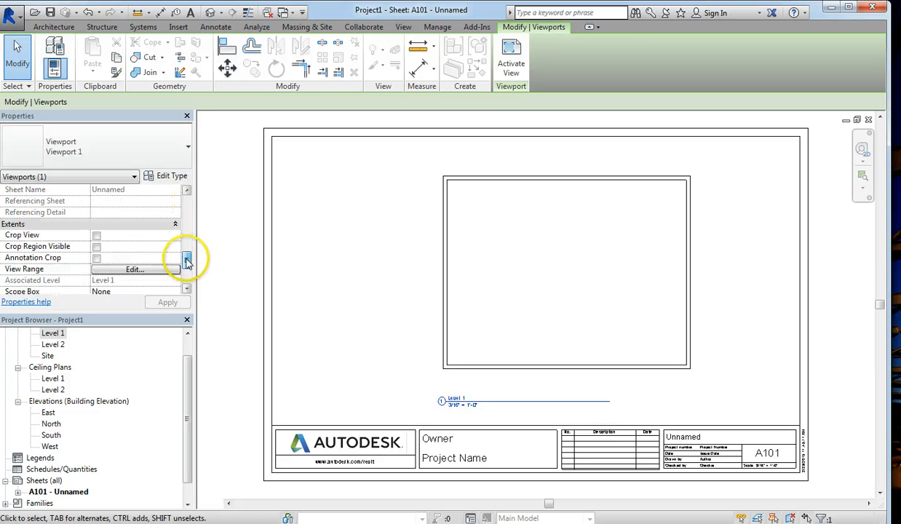
pyautogui.click(97, 247)
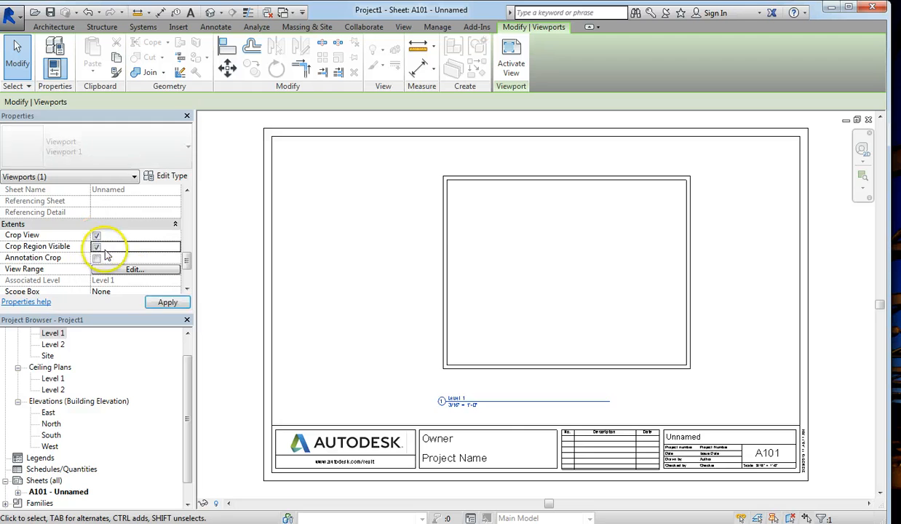
pyautogui.click(168, 303)
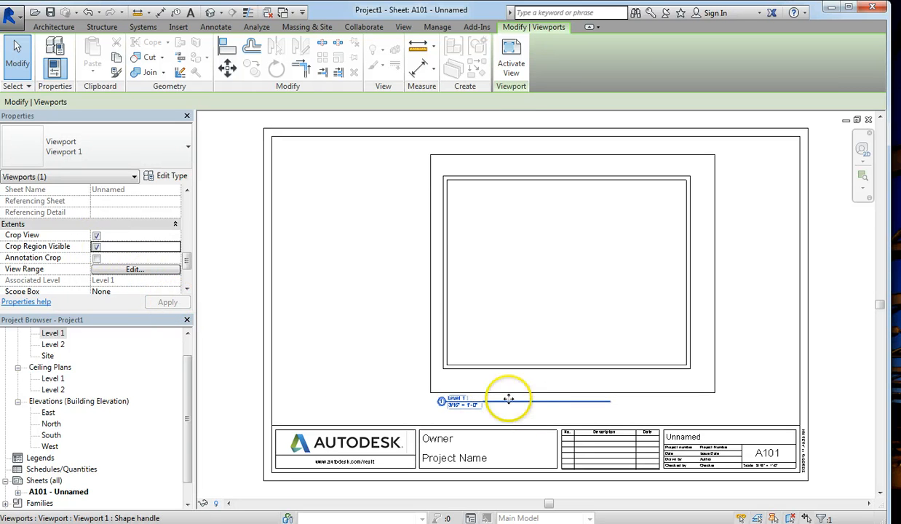
pyautogui.click(97, 235)
pyautogui.click(97, 246)
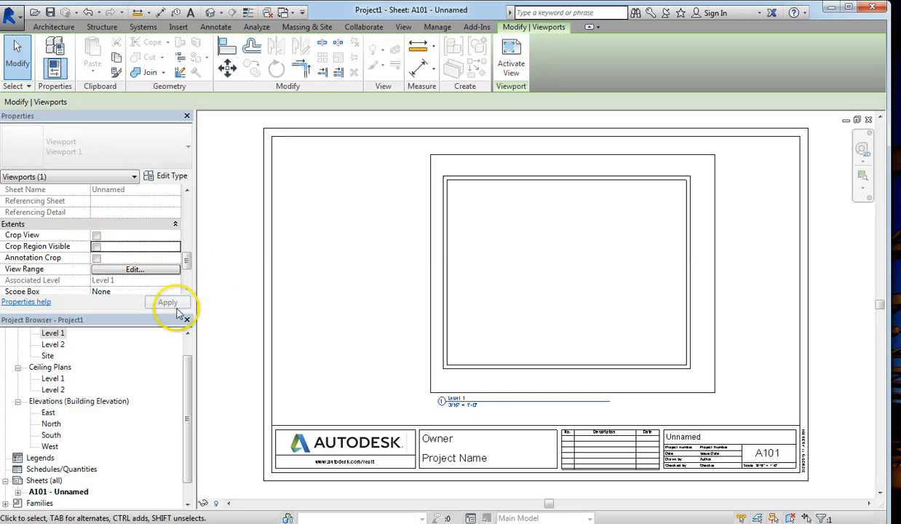
pyautogui.click(169, 302)
# Step: Add TX text notes: the owner's name beside Owner and 'House #1' below Project Name
pyautogui.click(368, 322)
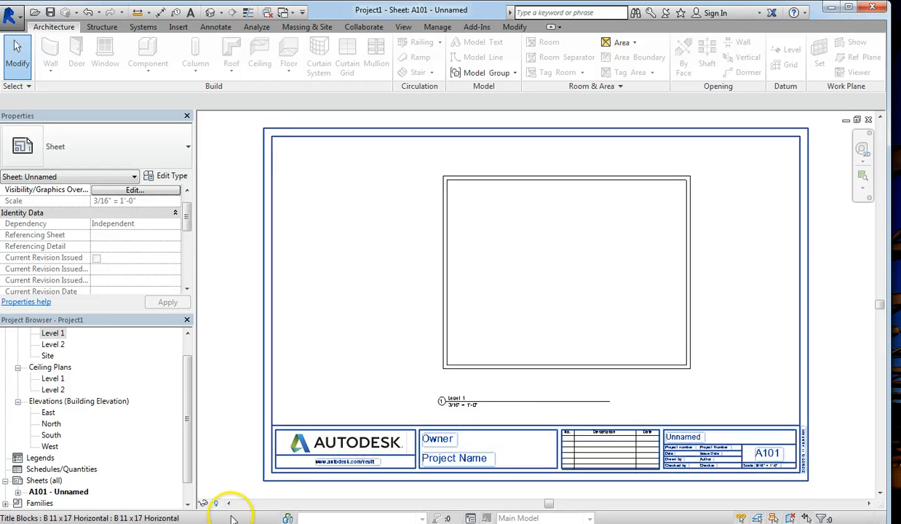
pyautogui.press('t')
pyautogui.press('x')
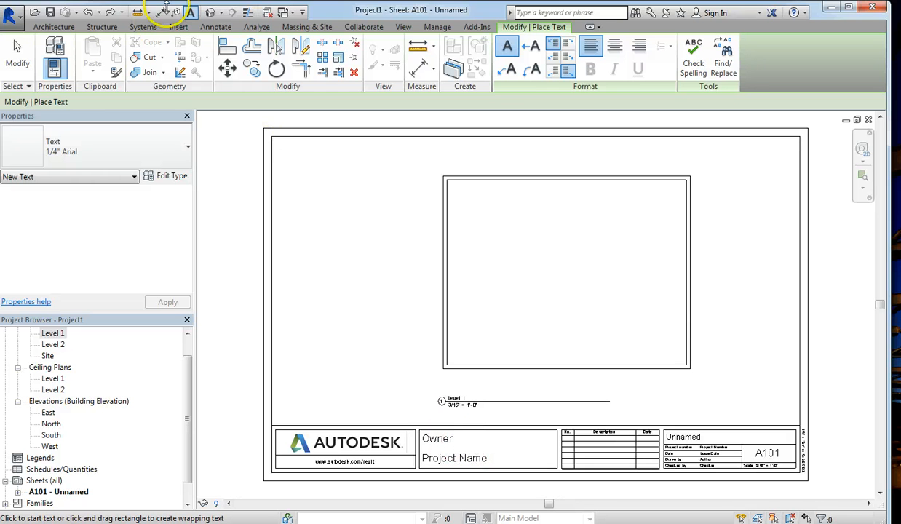
pyautogui.click(461, 440)
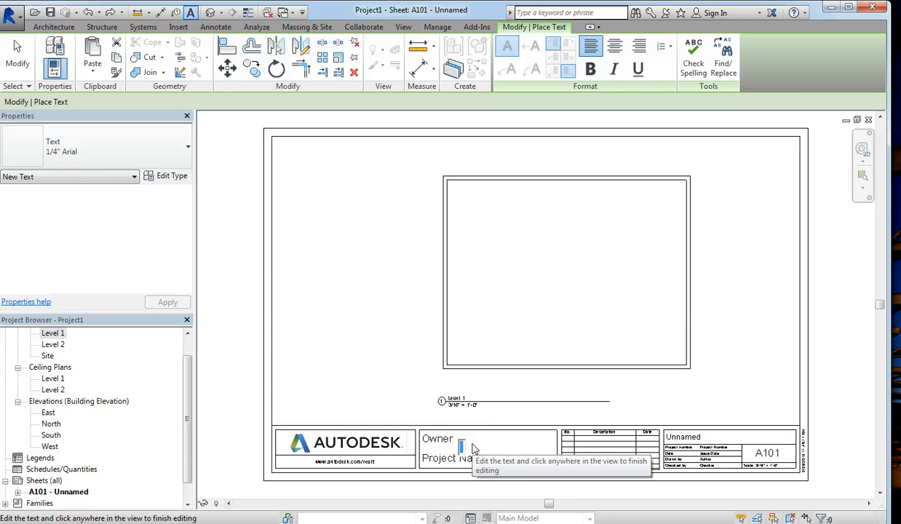
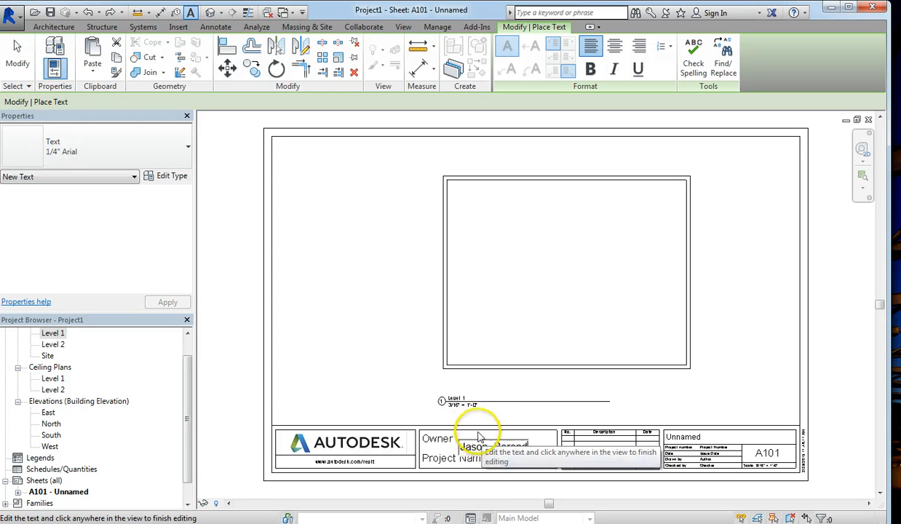
pyautogui.click(442, 418)
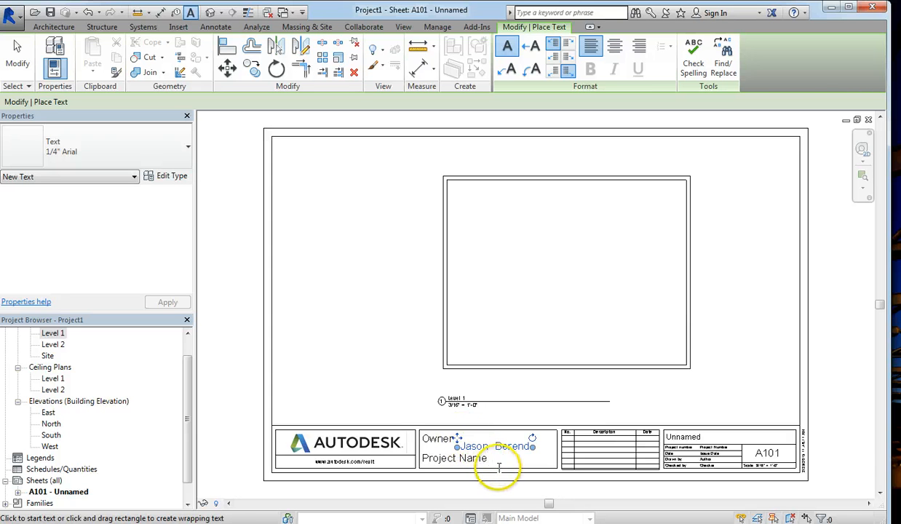
pyautogui.click(499, 471)
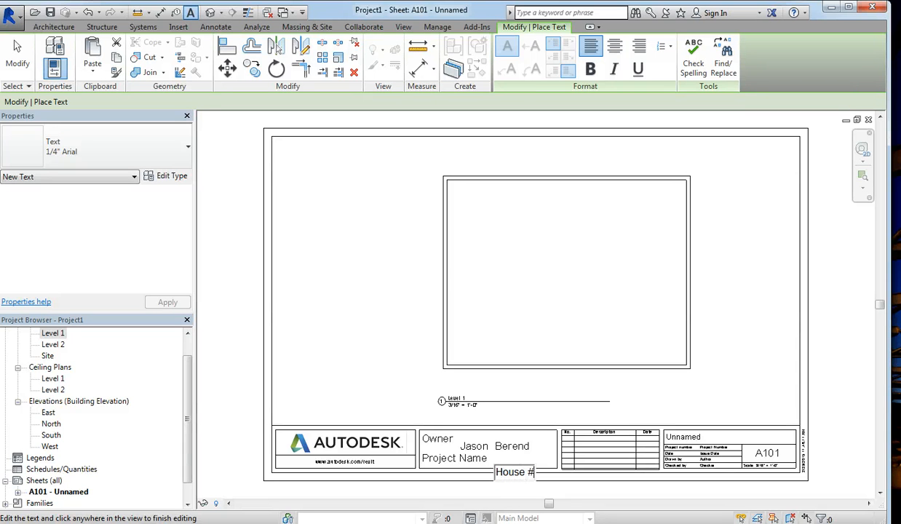
pyautogui.click(444, 401)
# Step: Move the owner's name text up level with the Owner label
pyautogui.press('Escape')
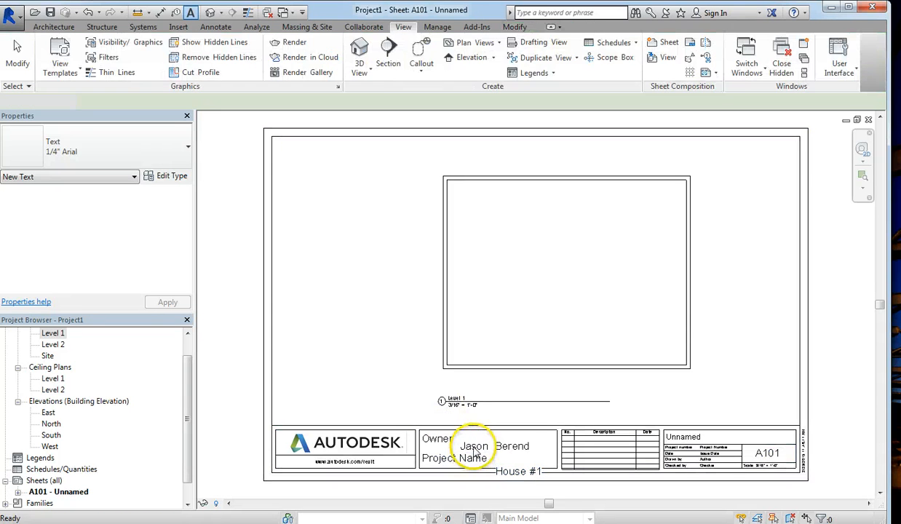
pyautogui.press('Escape')
pyautogui.click(473, 443)
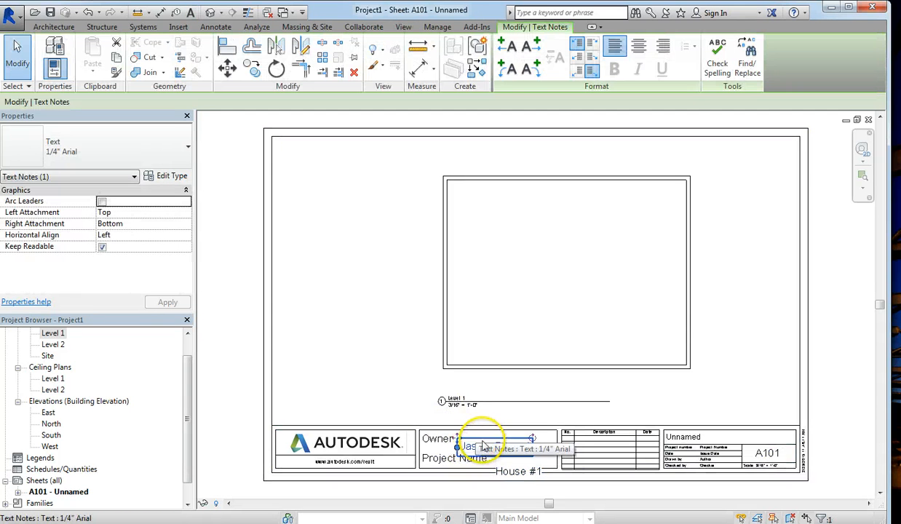
pyautogui.scroll(3, 474, 437)
pyautogui.moveTo(484, 434); pyautogui.dragTo(484, 420)
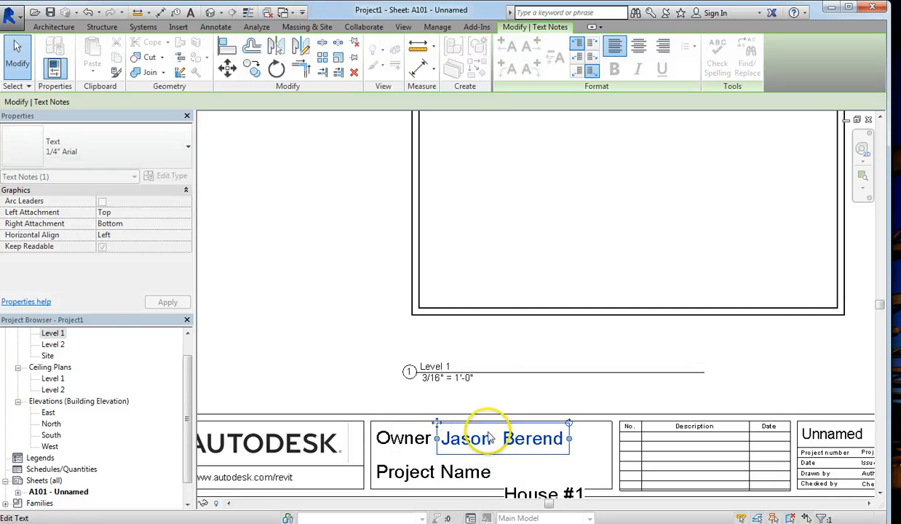
# Step: Move the 'House #1' text up onto the line beside Project Name
pyautogui.click(521, 494)
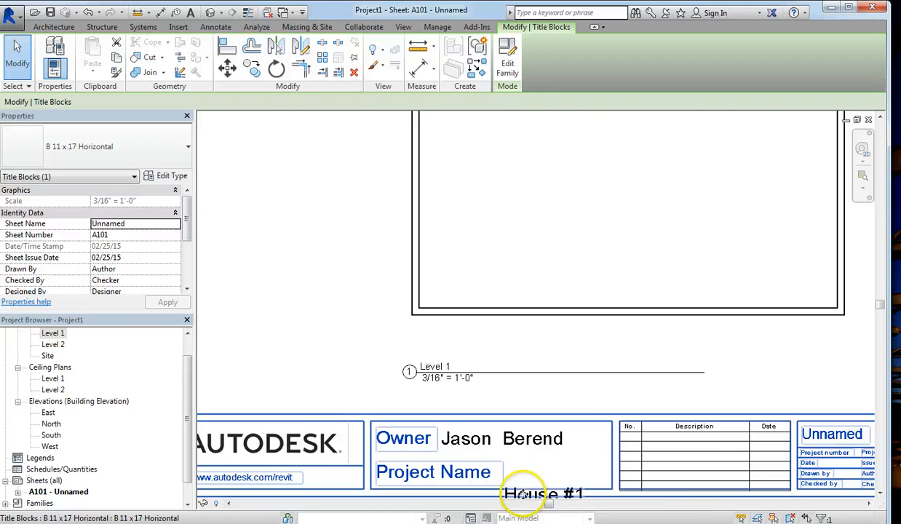
pyautogui.scroll(-1, 517, 486)
pyautogui.scroll(-1, 522, 494)
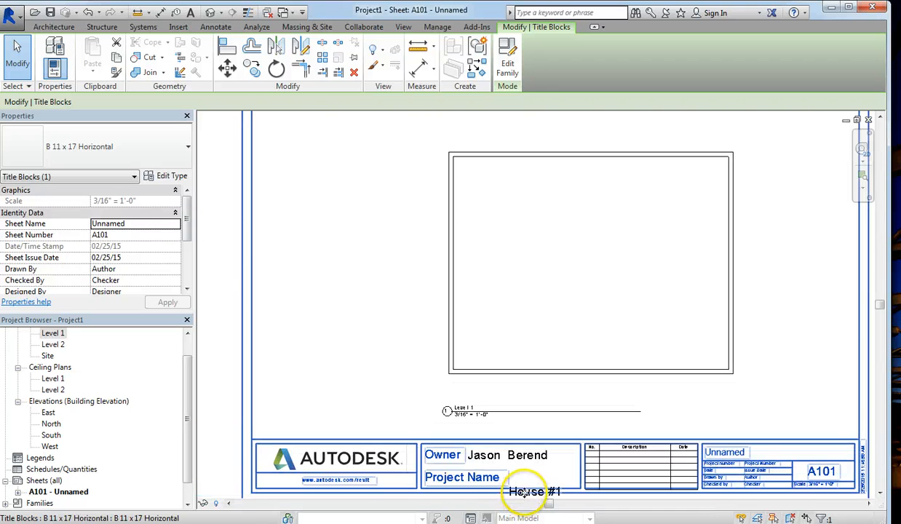
pyautogui.press('Escape')
pyautogui.click(534, 495)
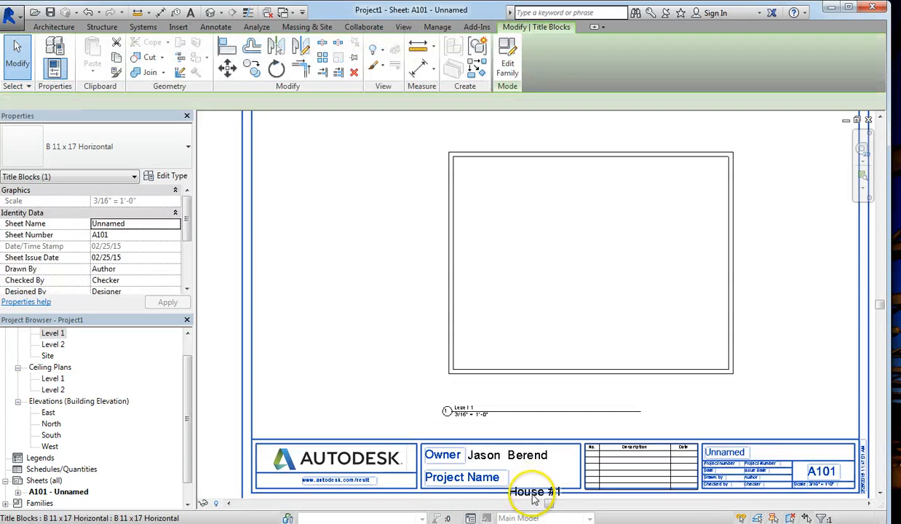
pyautogui.click(536, 496)
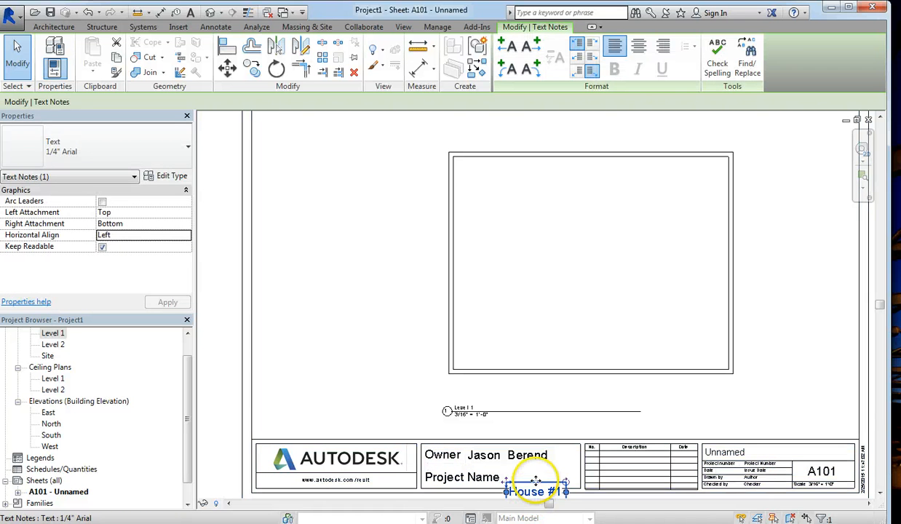
pyautogui.moveTo(539, 485); pyautogui.dragTo(527, 470)
pyautogui.press('Escape')
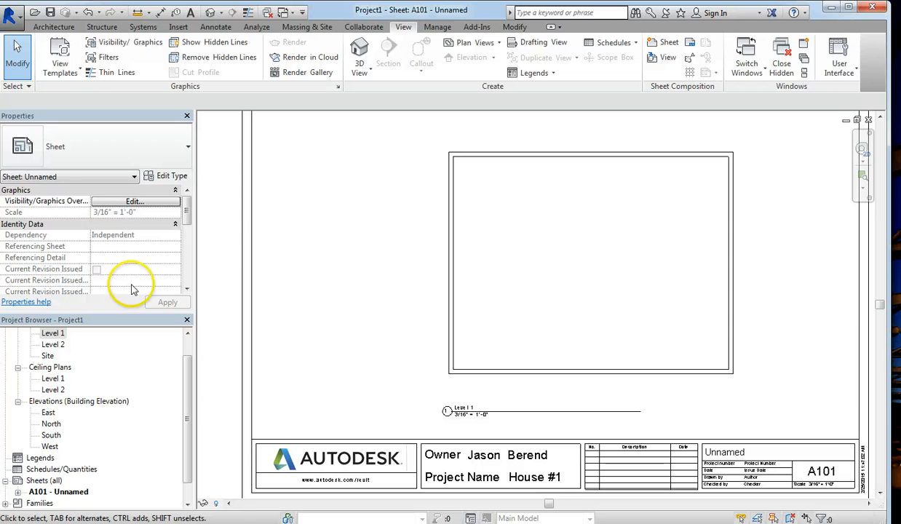
# Step: Show a print preview of sheet A101 via the application menu's Print options
pyautogui.click(13, 16)
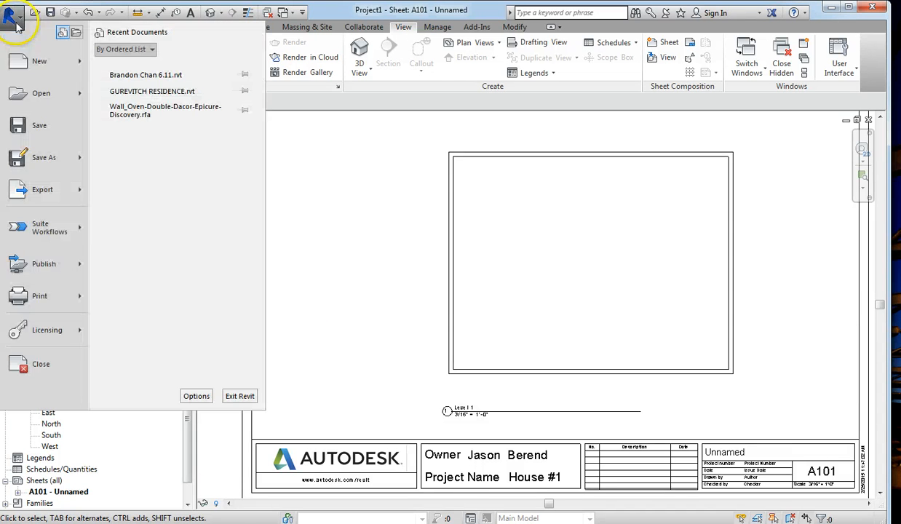
pyautogui.moveTo(33, 298)
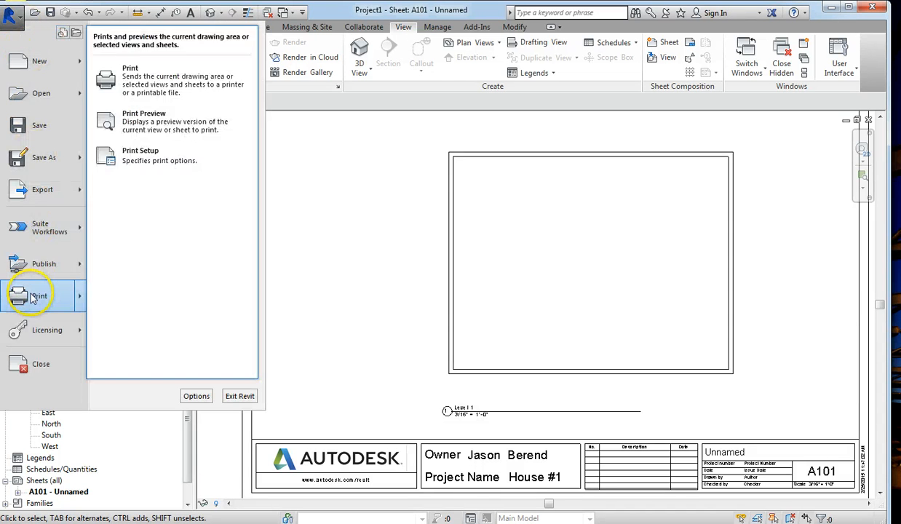
pyautogui.click(142, 116)
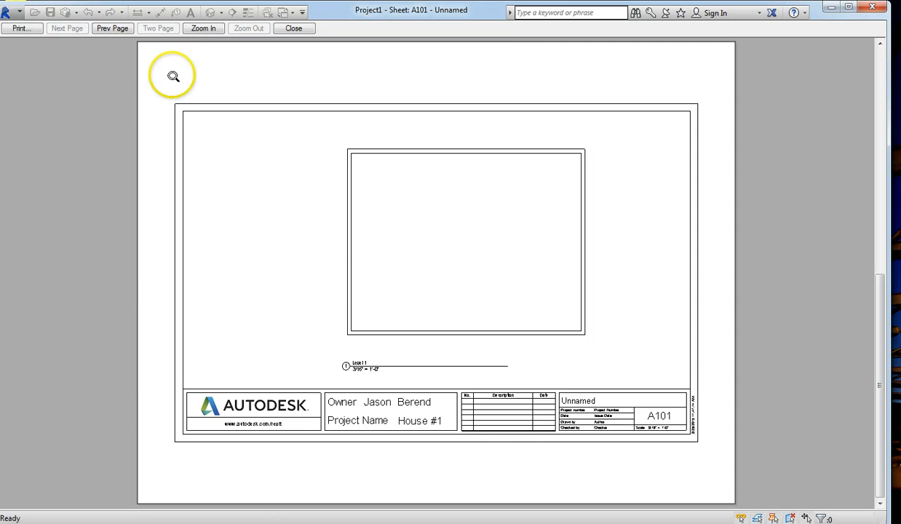
# Step: Continue from the print preview to the Print dialog
pyautogui.click(22, 29)
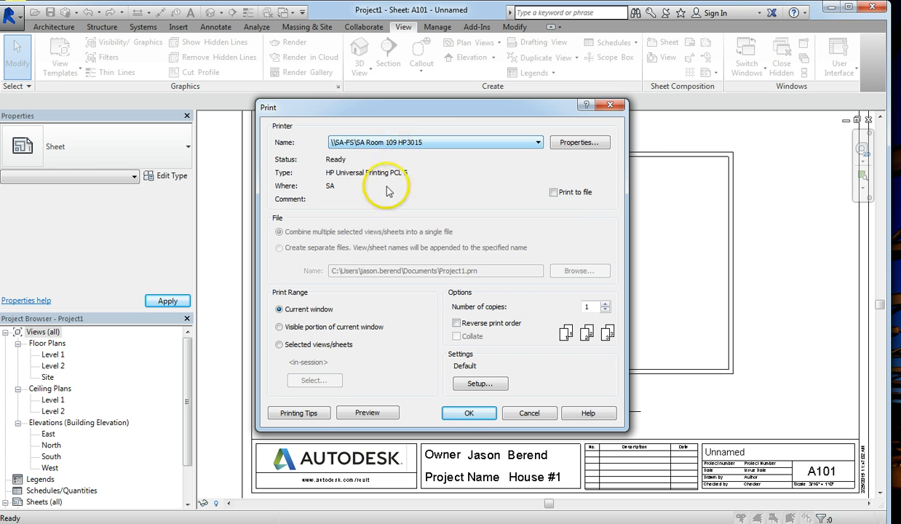
# Step: Select printer SA Room100 HP9800 and set the print range to Current window
pyautogui.click(470, 414)
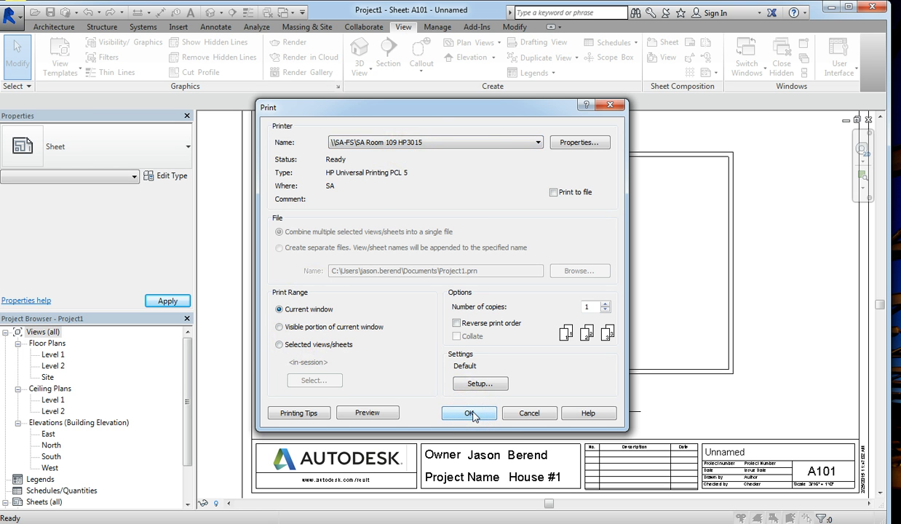
pyautogui.click(478, 144)
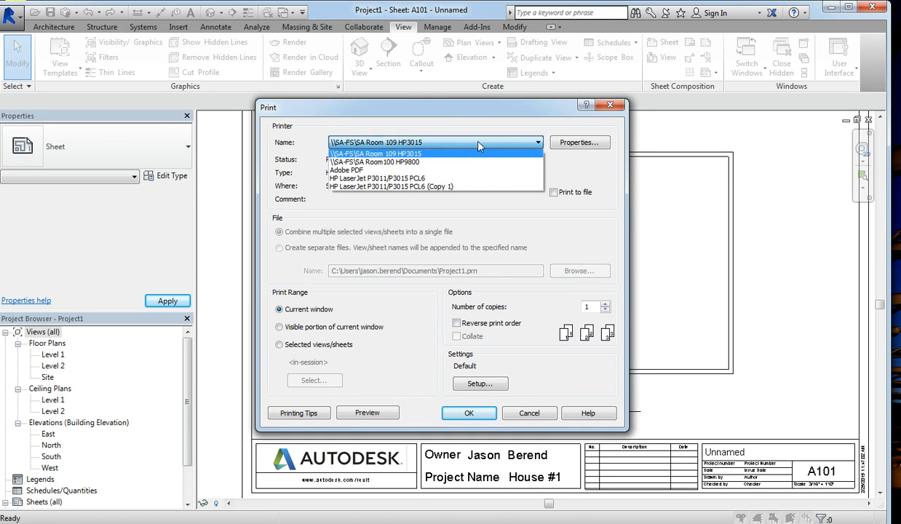
pyautogui.click(412, 166)
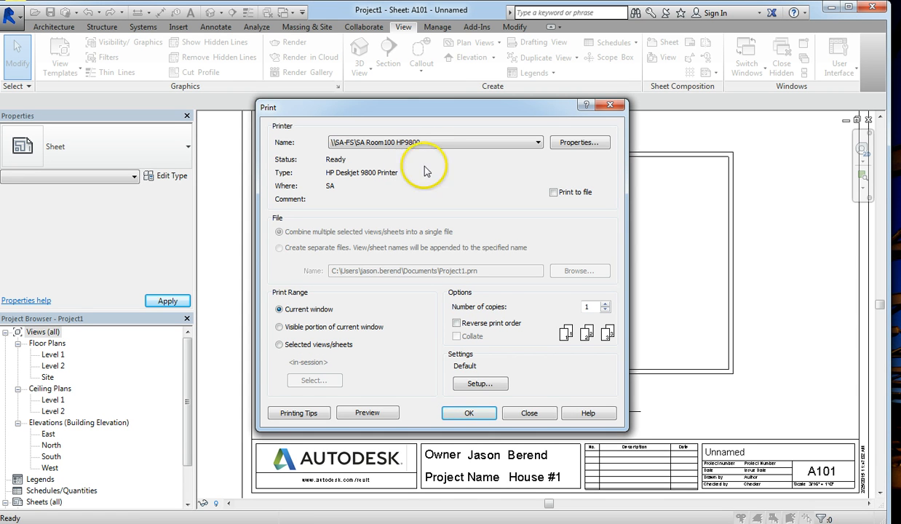
pyautogui.click(280, 345)
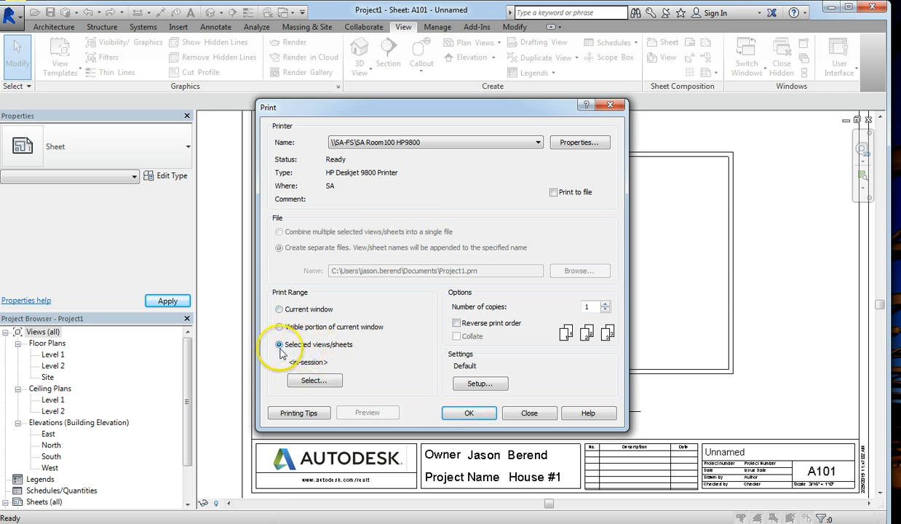
pyautogui.click(279, 310)
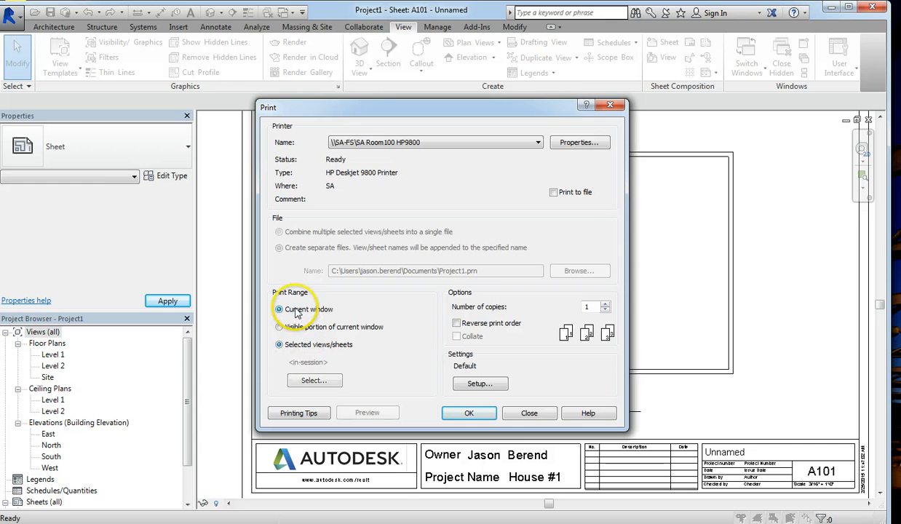